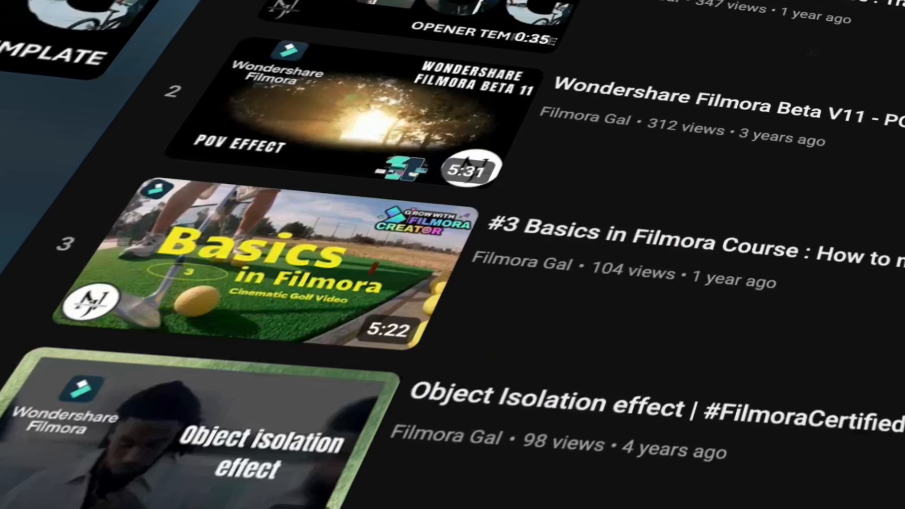
scroll(565, 378, "down", 3)
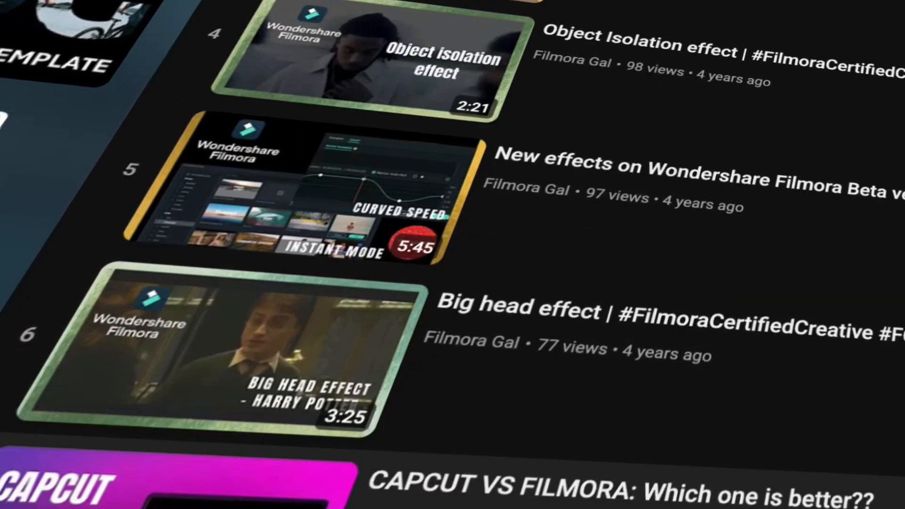
scroll(472, 283, "down", 6)
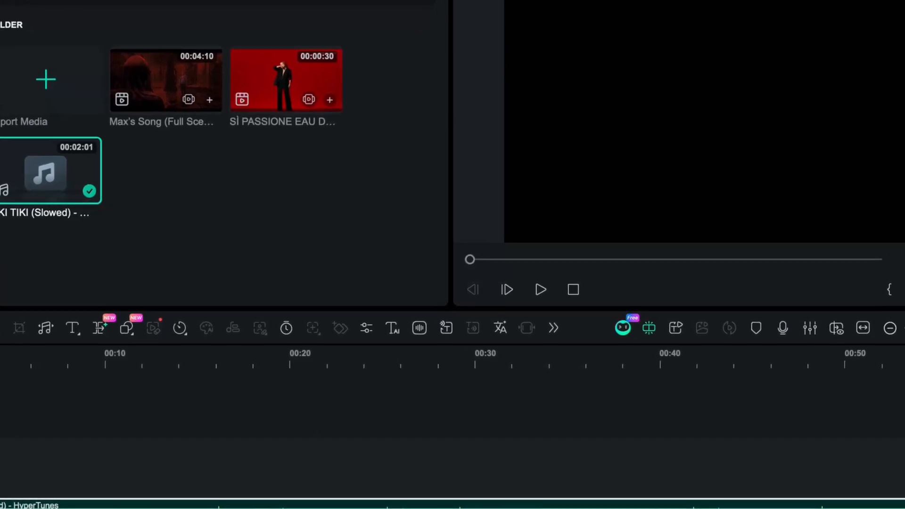
Run Beat Detection on the TIKI TIKI (Slowed) audio clip in the timeline.
right_click(45, 508)
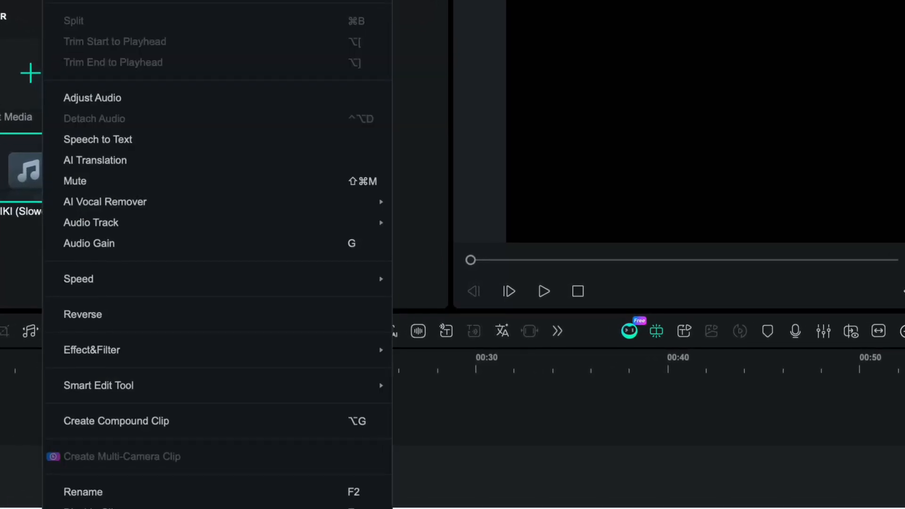
mouse_move(137, 385)
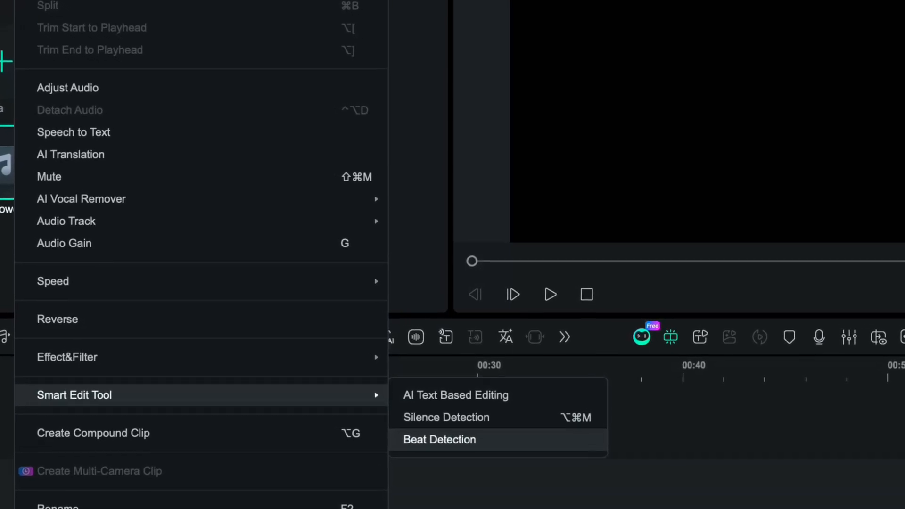
left_click(440, 438)
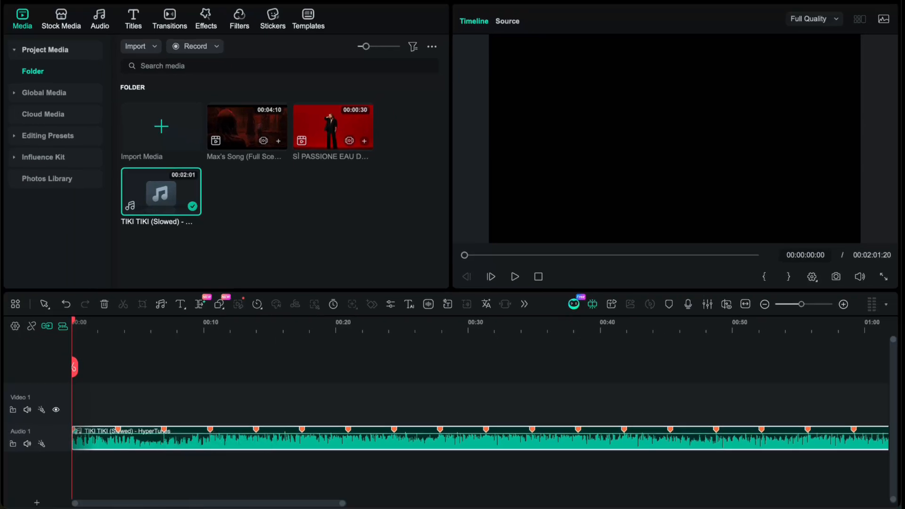
Open the editor of the beat marker at 00:00:13:24 and close it without making changes.
double_click(256, 429)
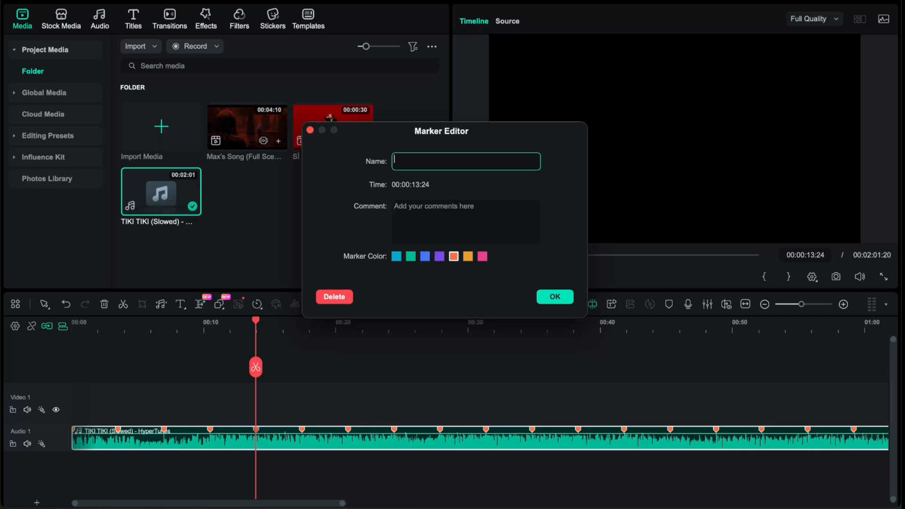
left_click(554, 297)
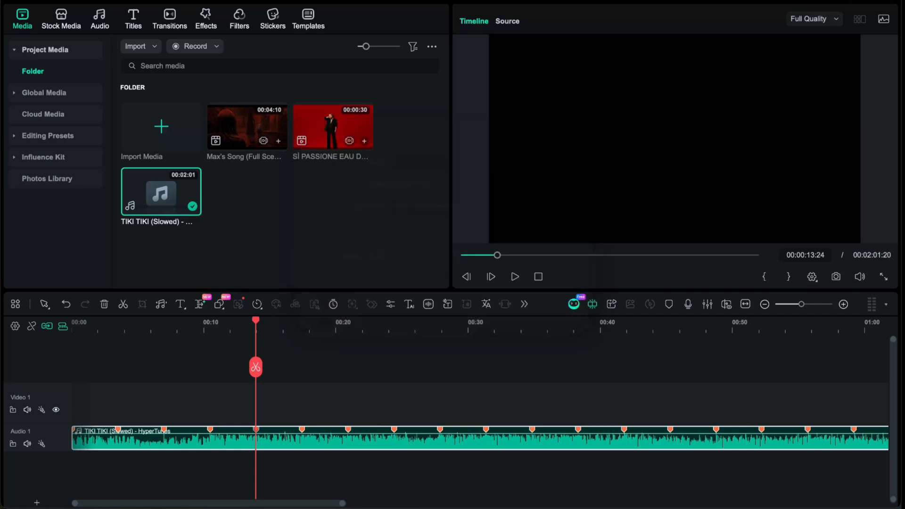
left_click(249, 325)
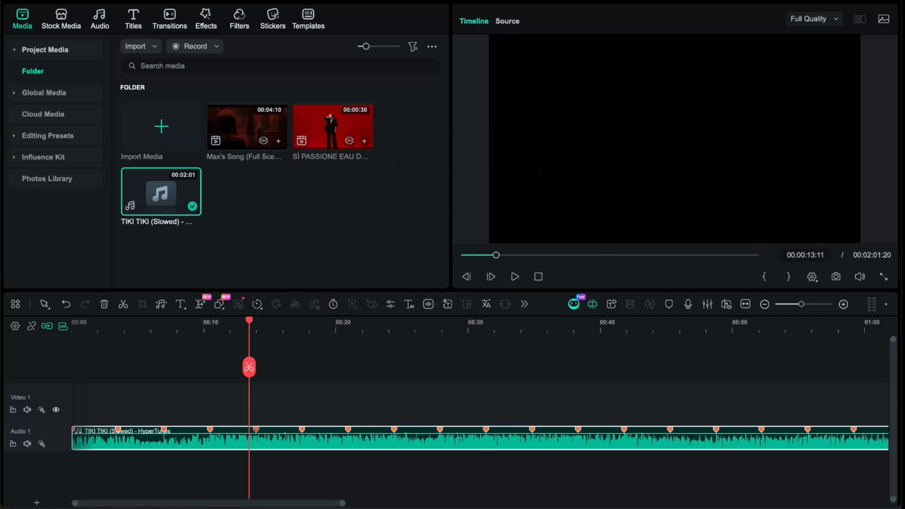
Name the beat marker at 00:00:10:12 "Beat starts here" and set its colour to purple.
left_click_drag(250, 321, 210, 321)
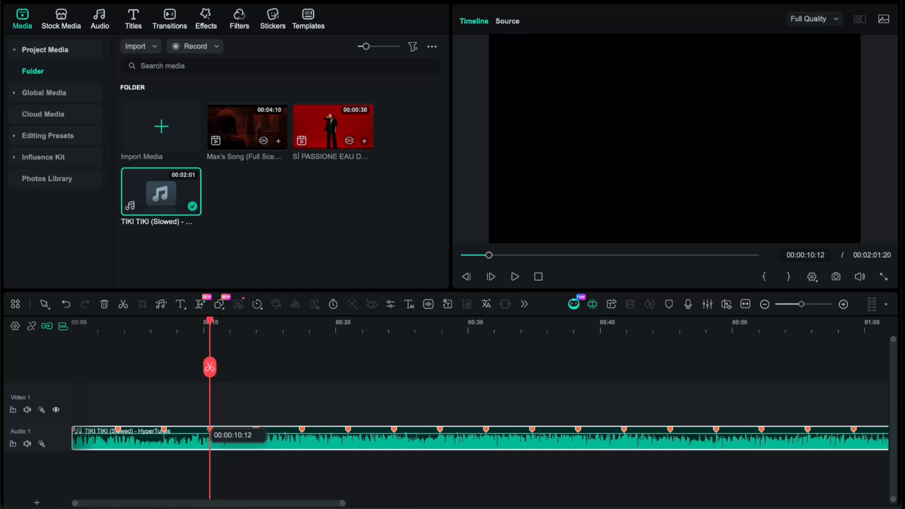
double_click(210, 429)
type("Be")
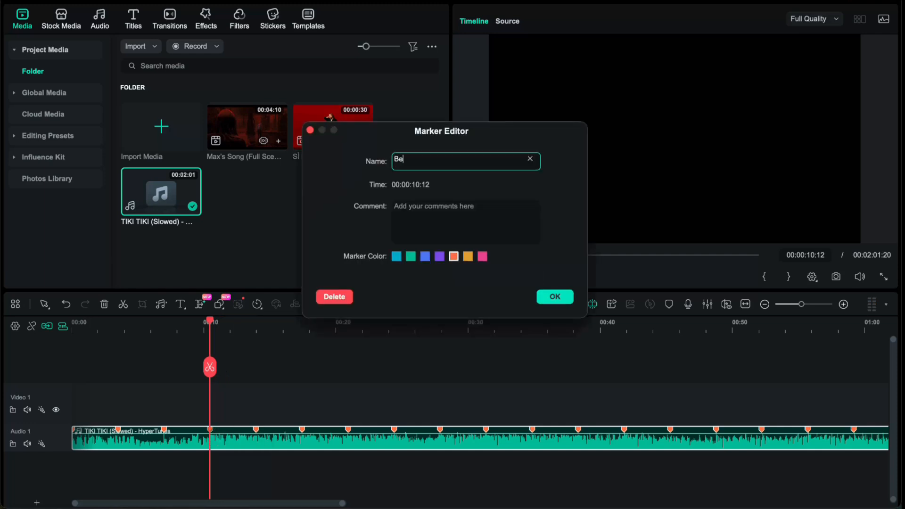
type("at start")
key("BackSpace")
key("BackSpace")
key("BackSpace")
type("rt")
key("BackSpace")
type("arts here")
left_click(440, 256)
left_click(466, 221)
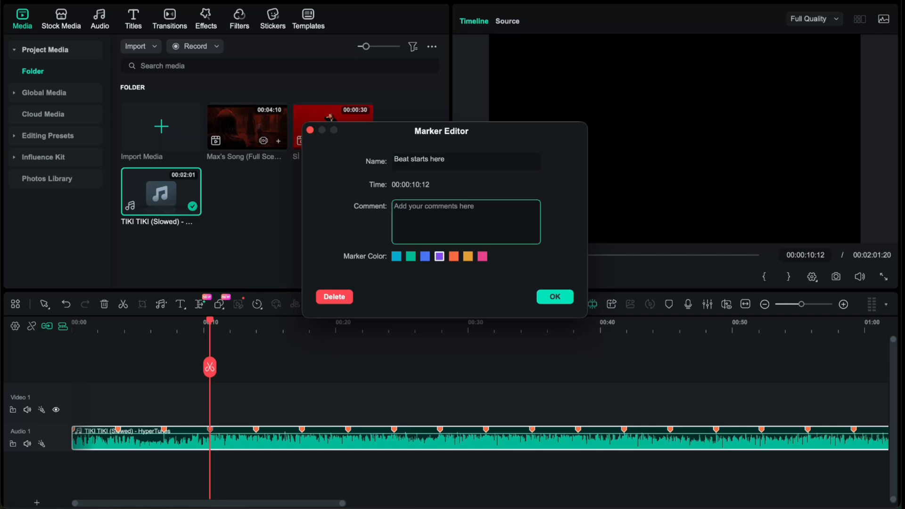
left_click(555, 297)
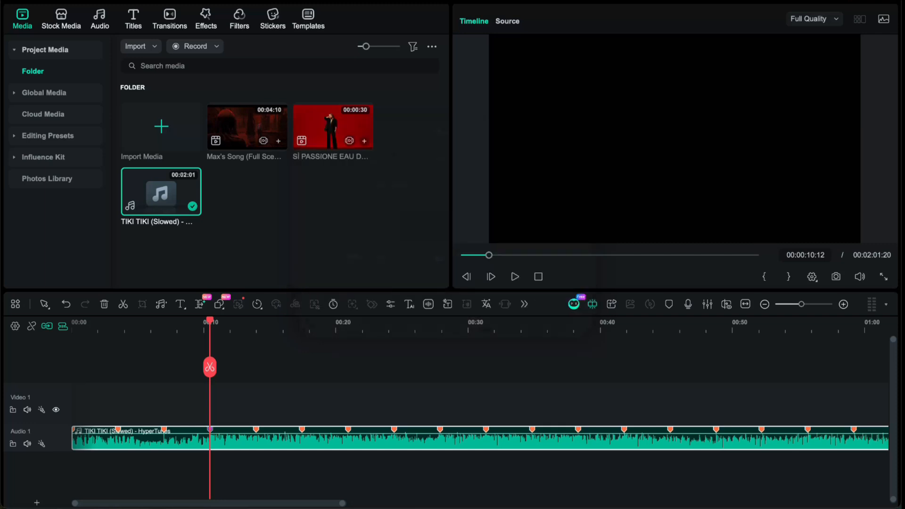
Place the Max's Song video at the start of the Video 1 track, matching the project to the media's 1920x1080 24fps.
left_click_drag(210, 321, 302, 320)
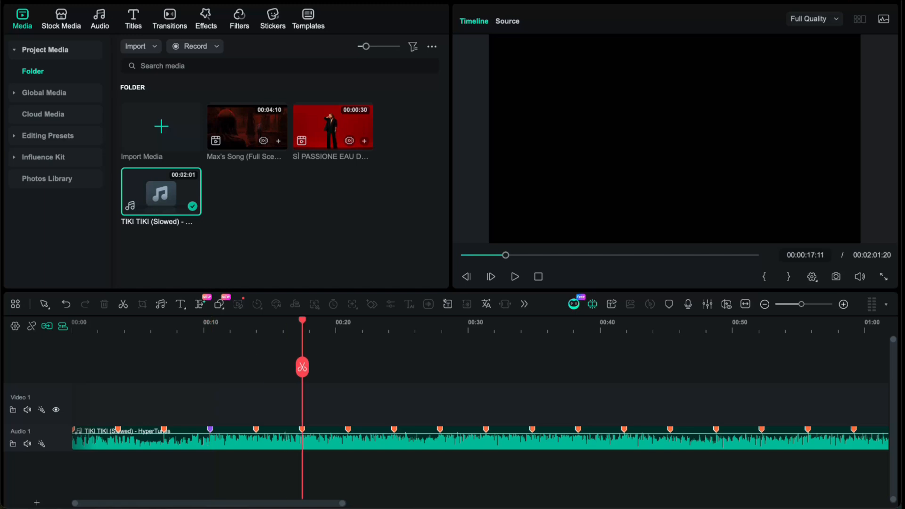
mouse_move(210, 429)
left_click_drag(247, 126, 80, 401)
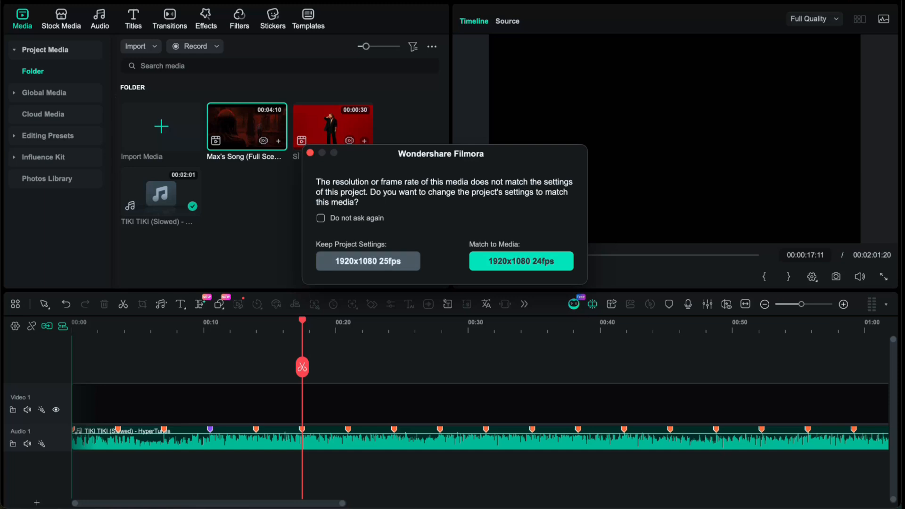
left_click(521, 261)
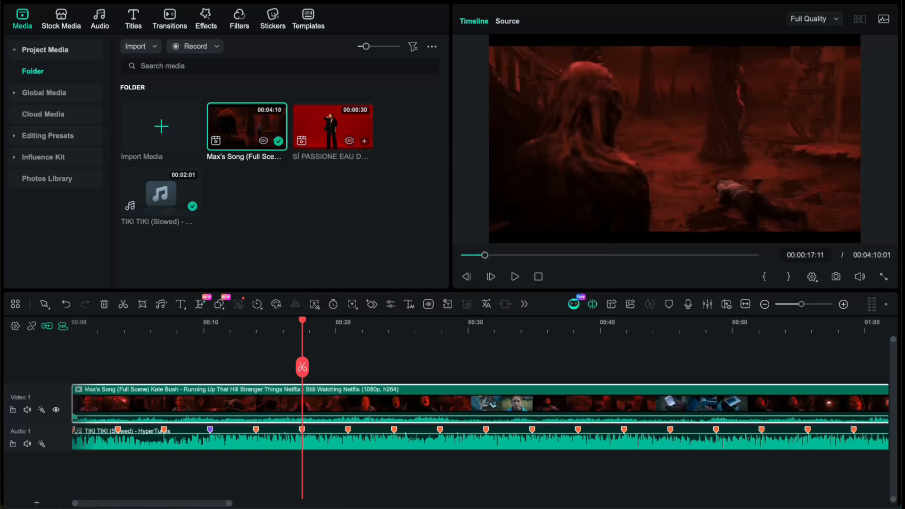
Detach the audio of the Max's Song clip and delete it, and undo both edits.
right_click(253, 404)
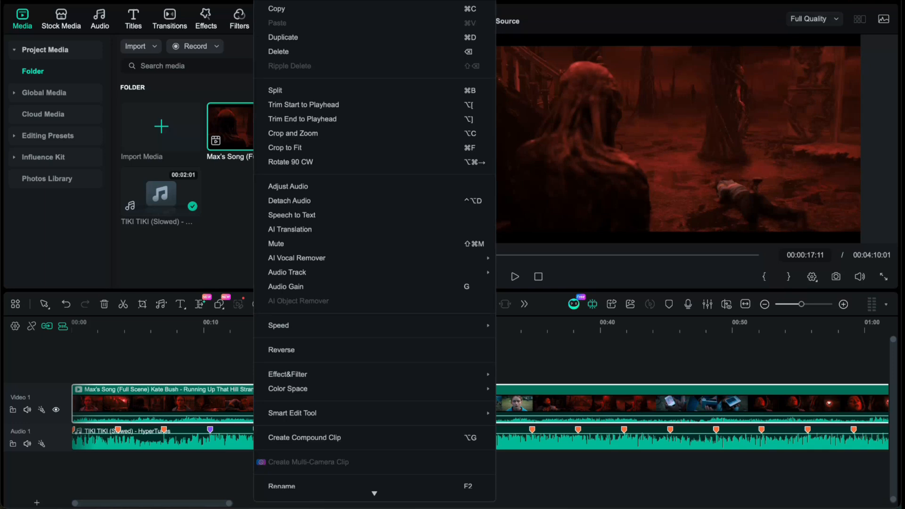
mouse_move(287, 388)
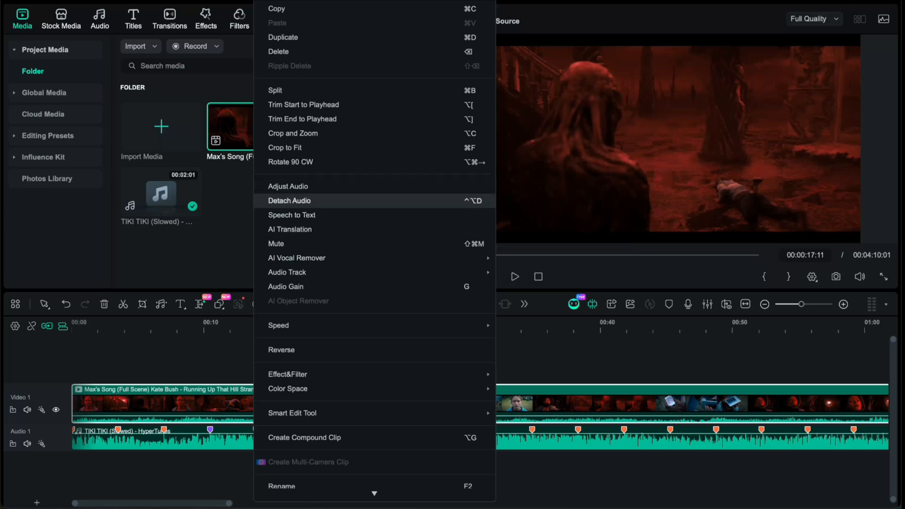
left_click(289, 200)
key("Delete")
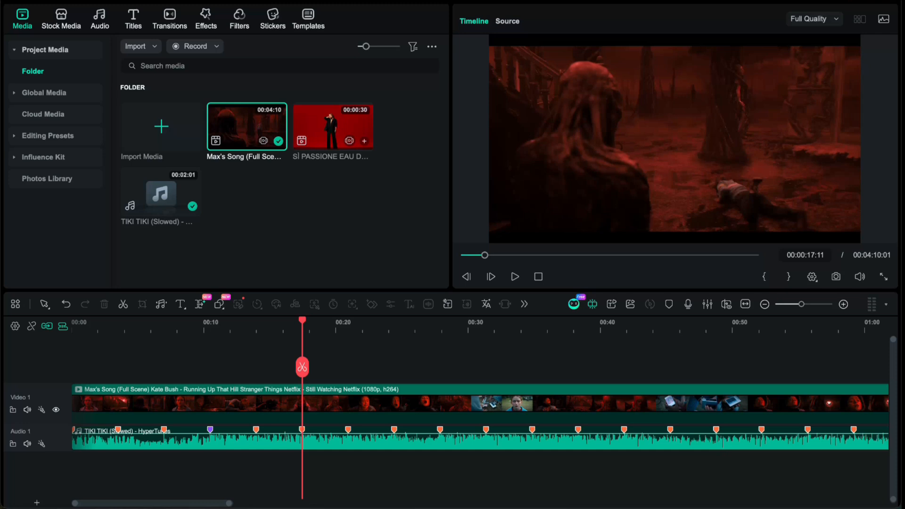
key("ctrl+z")
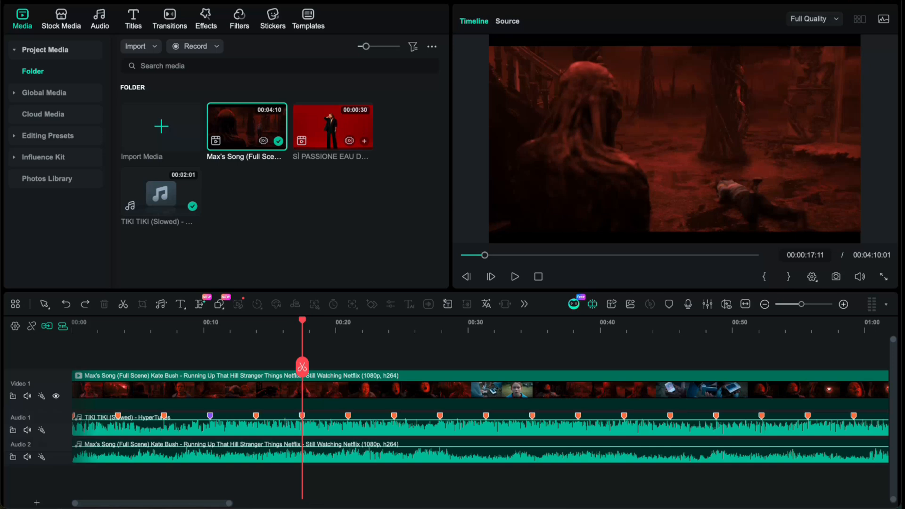
key("ctrl+z")
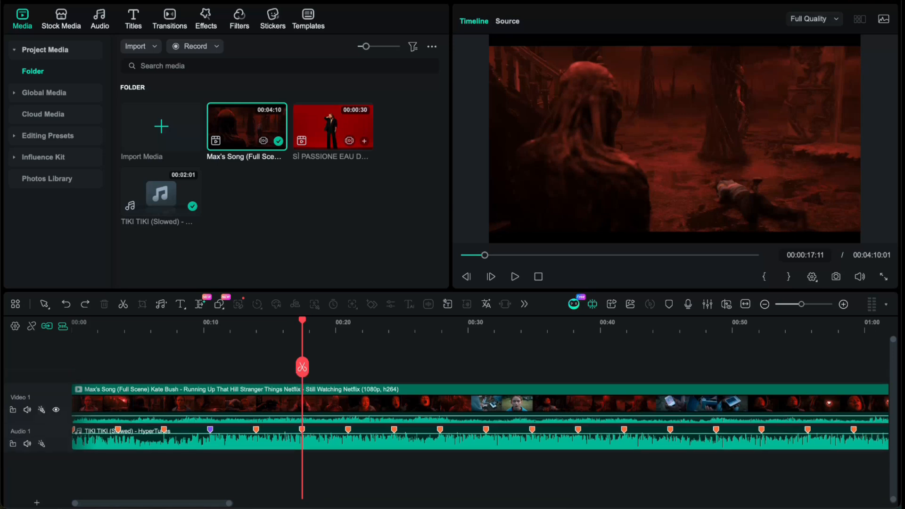
Mute the Video 1 track.
left_click(27, 409)
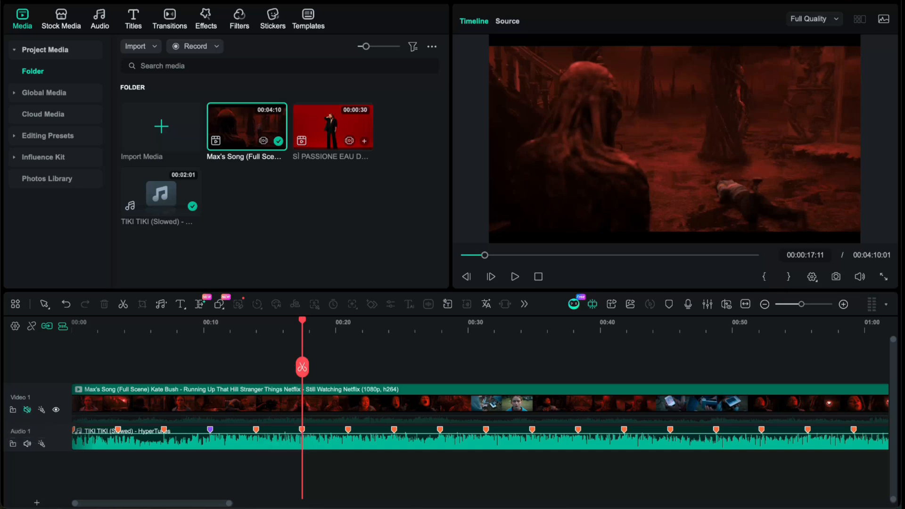
Scrub through the Max's Song clip in the timeline to review its scenes for usable shots.
left_click(170, 326)
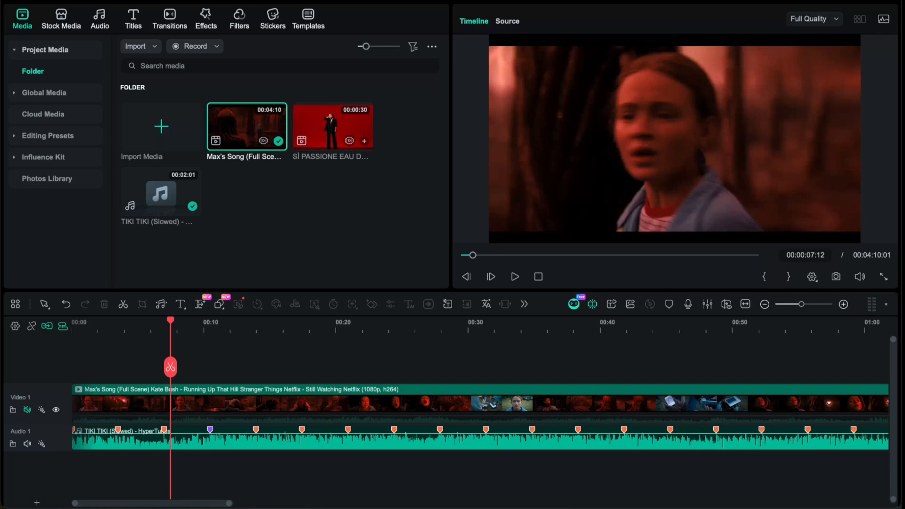
left_click_drag(170, 322, 537, 321)
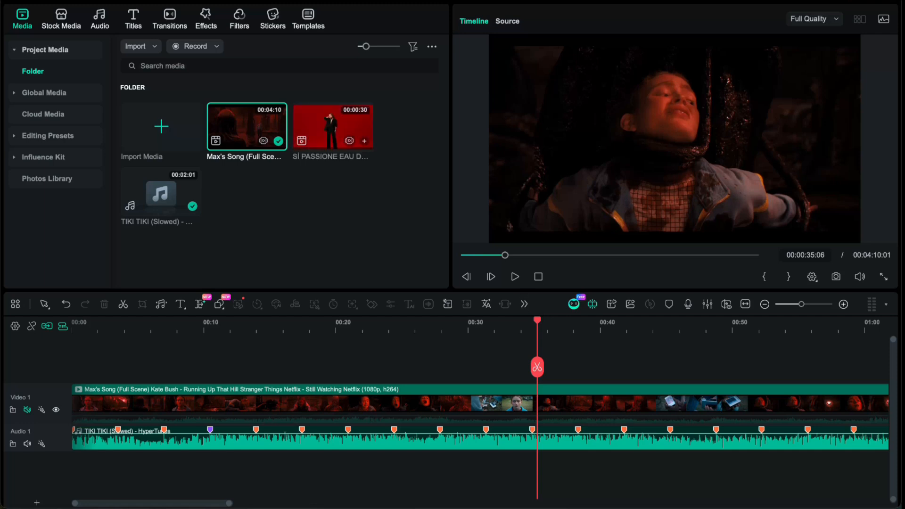
left_click_drag(537, 320, 653, 321)
scroll(565, 378, "right", 10)
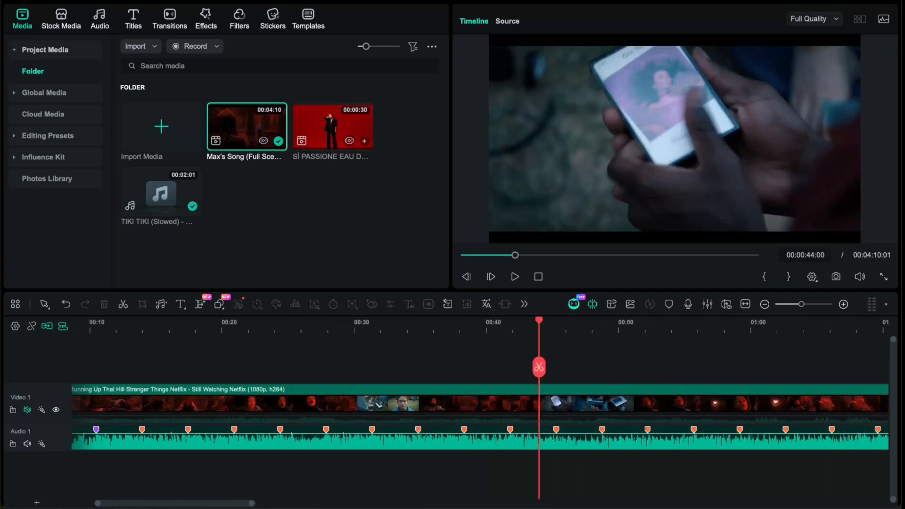
left_click_drag(191, 321, 845, 320)
scroll(845, 320, "right", 8)
scroll(480, 405, "right", 8)
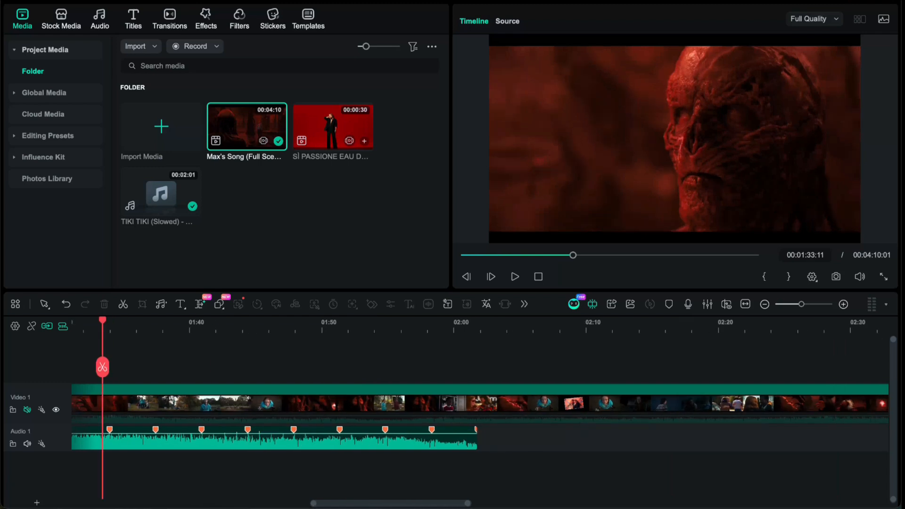
left_click_drag(101, 320, 840, 321)
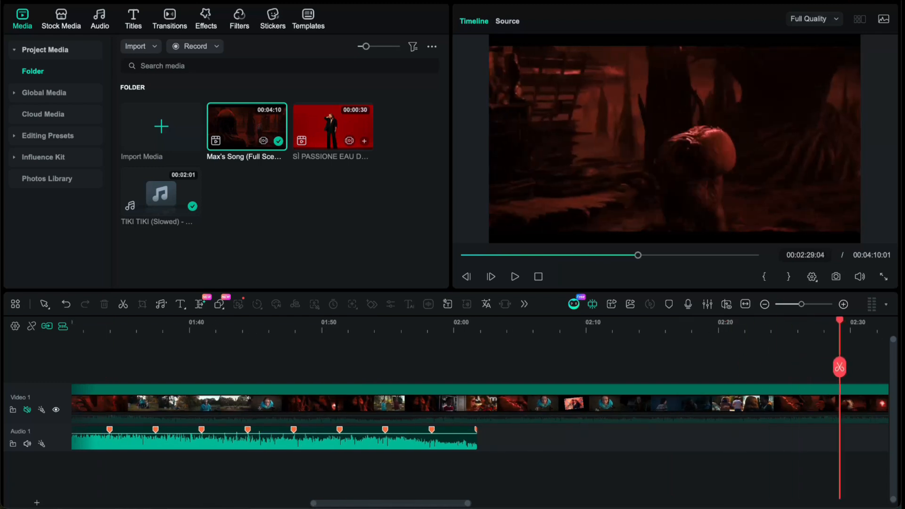
scroll(840, 320, "right", 19)
left_click_drag(693, 320, 425, 320)
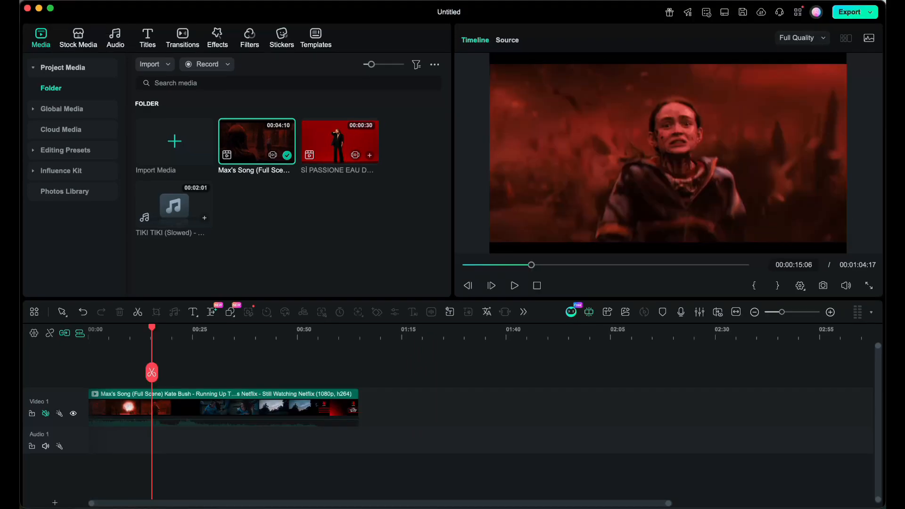
Place the TIKI TIKI (Slowed) song at the start of the Audio 1 track, and lock and unlock that track.
scroll(448, 408, "down", 5)
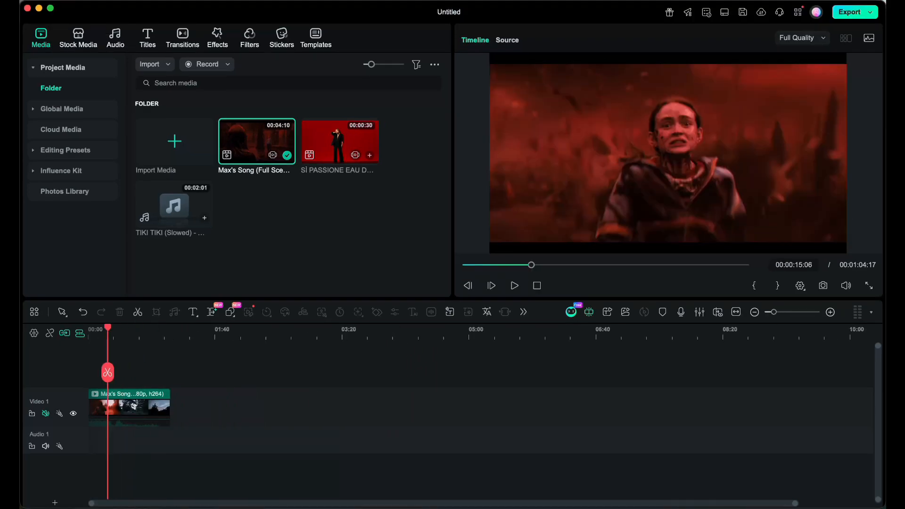
scroll(448, 407, "up", 5)
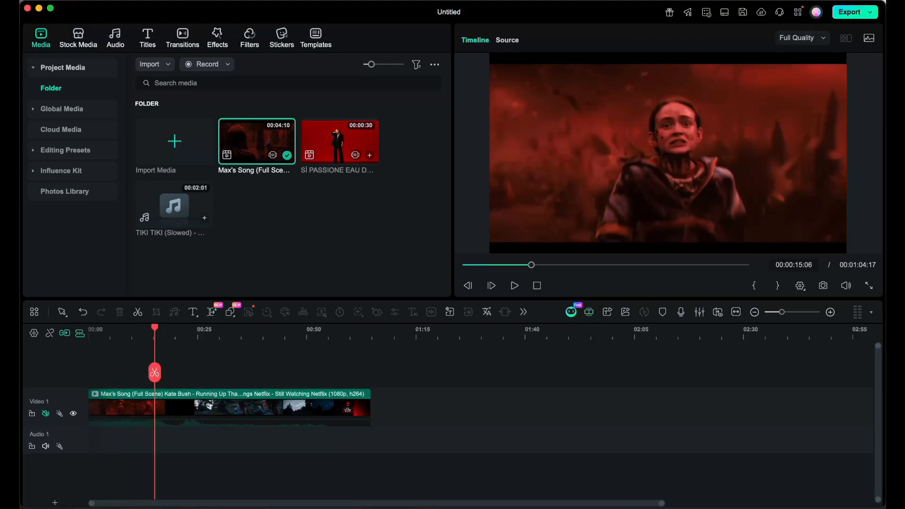
left_click_drag(174, 205, 106, 439)
left_click(32, 446)
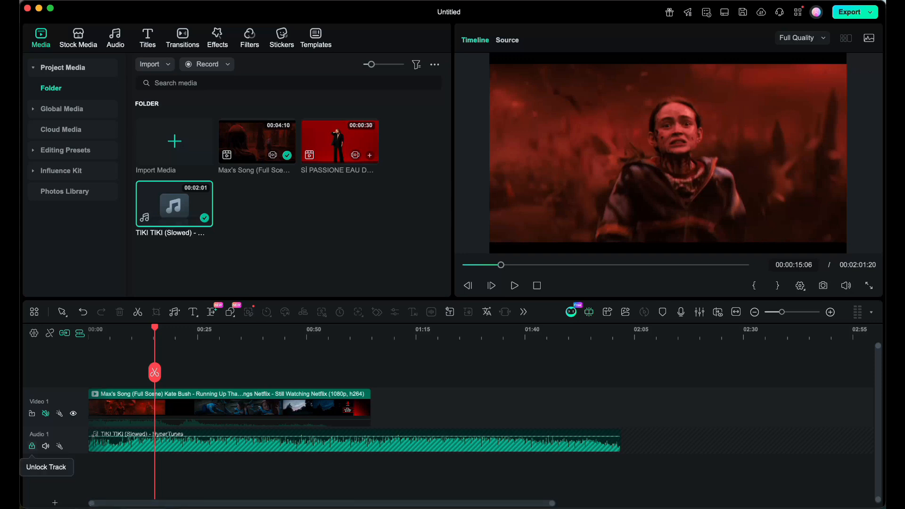
left_click(31, 446)
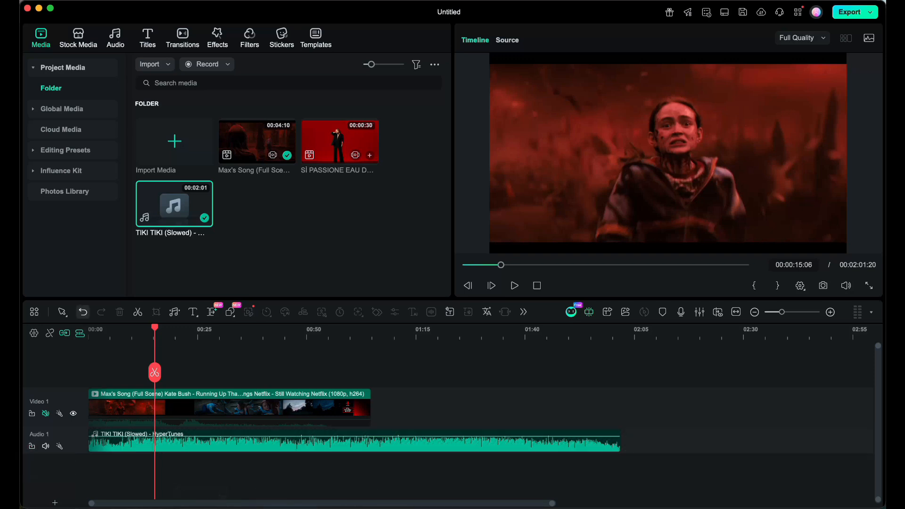
Undo the timeline edits back to the full-length Max's Song clip and the song with its beat markers.
left_click(121, 408)
key("Delete")
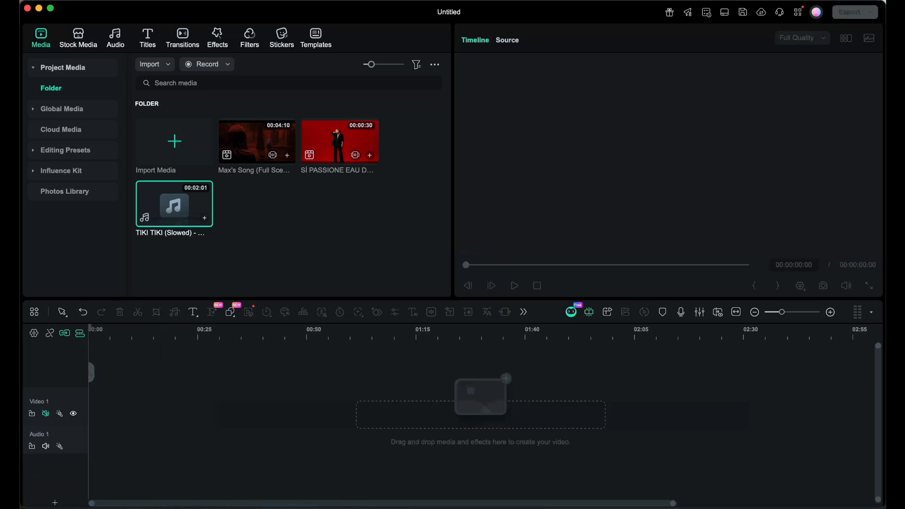
left_click(83, 313)
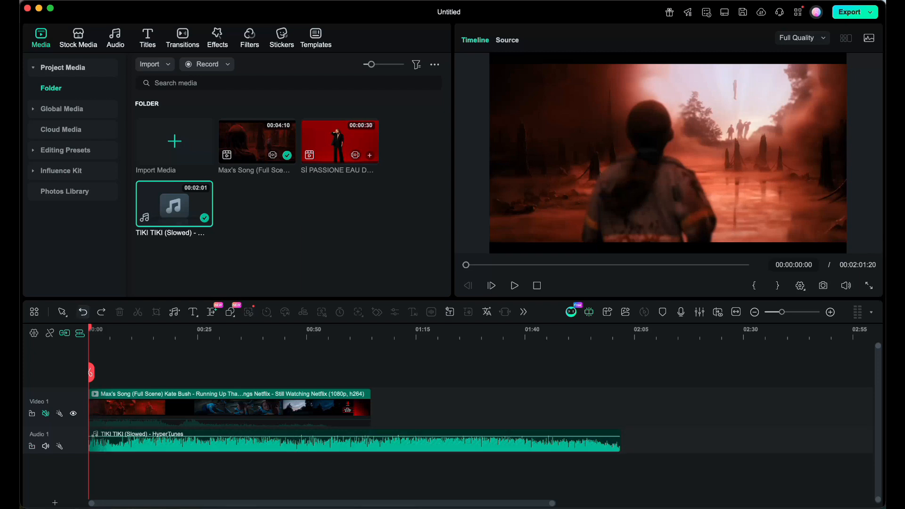
left_click(83, 312)
left_click(122, 408)
key("Delete")
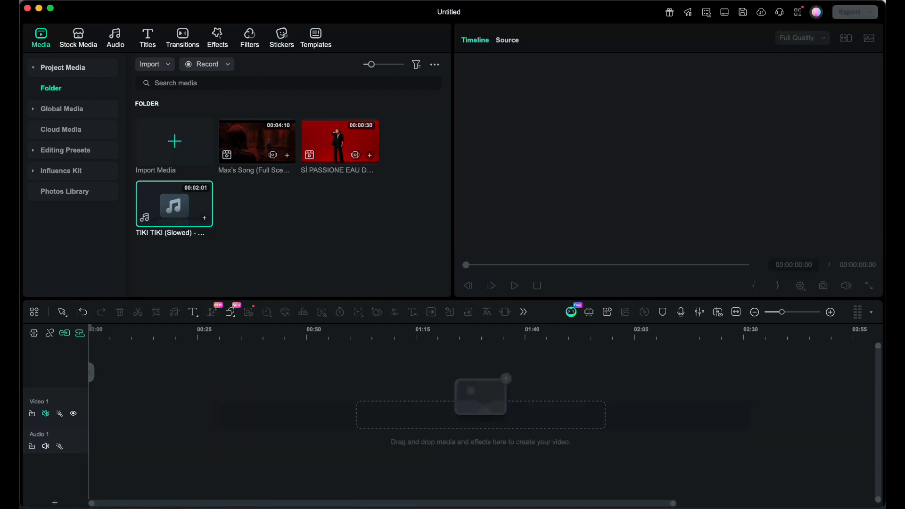
left_click(83, 312)
left_click(83, 312)
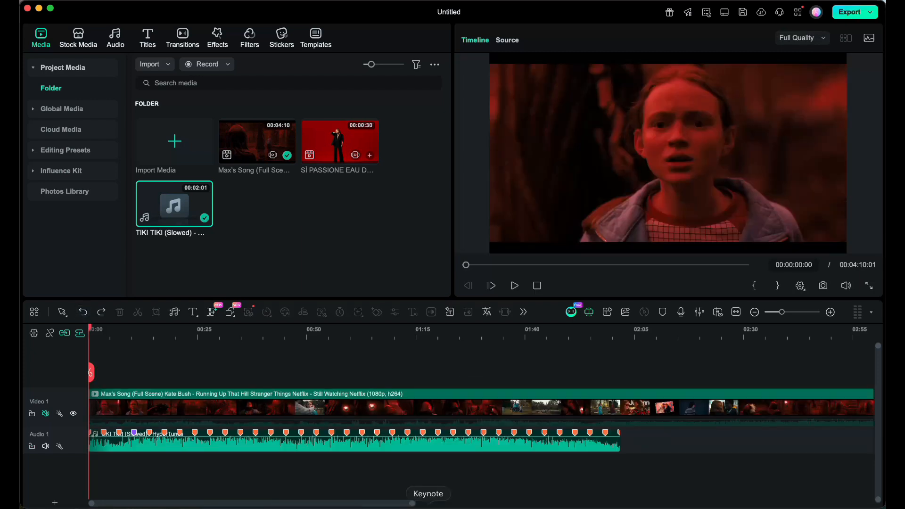
Restore the shortened Max's Song clip above the song with its beat markers, and unlock the Audio 1 track.
left_click(448, 408)
key("Delete")
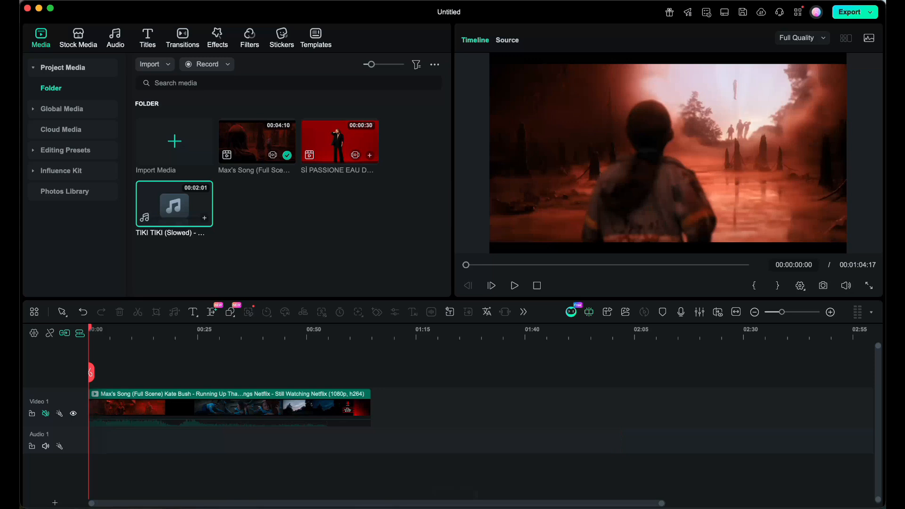
key("super+z")
key("super+z")
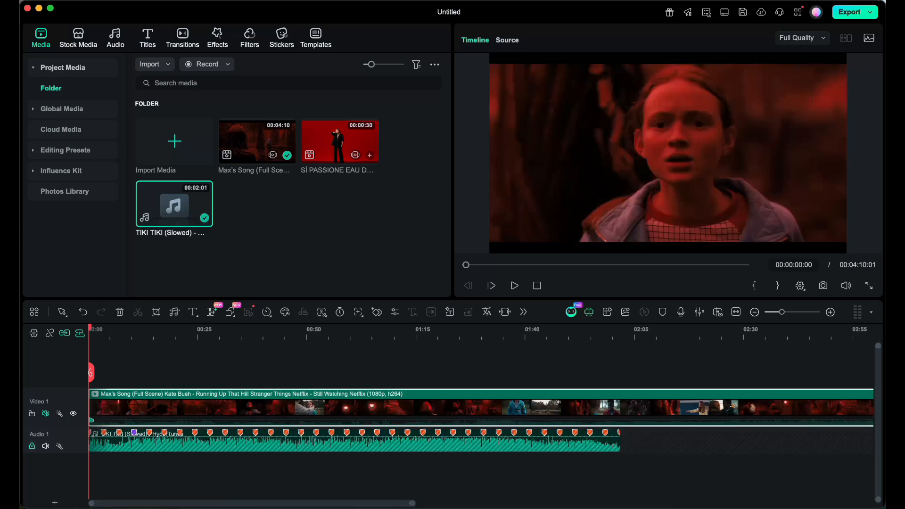
key("super+z")
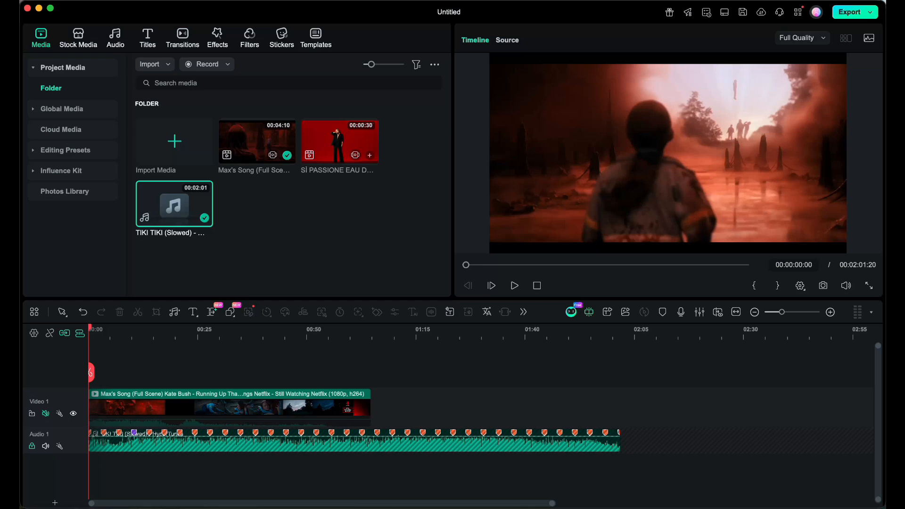
left_click(32, 446)
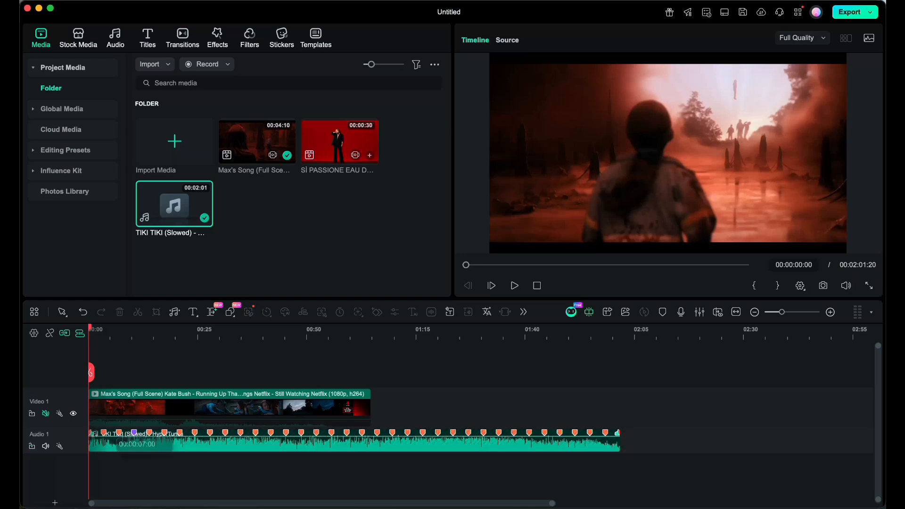
Trim the start of the TIKI TIKI song up to about 00:00:05:21, and play back the opening seconds.
scroll(481, 415, "up", 6)
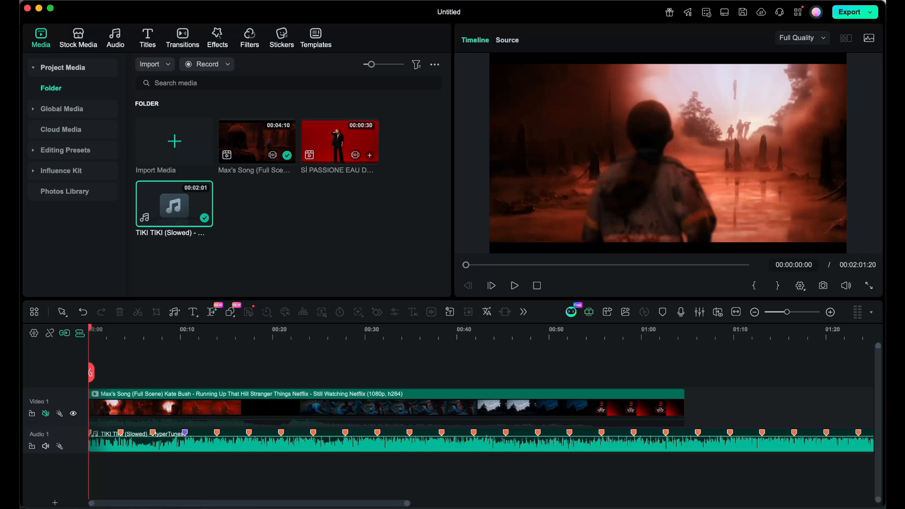
left_click(142, 333)
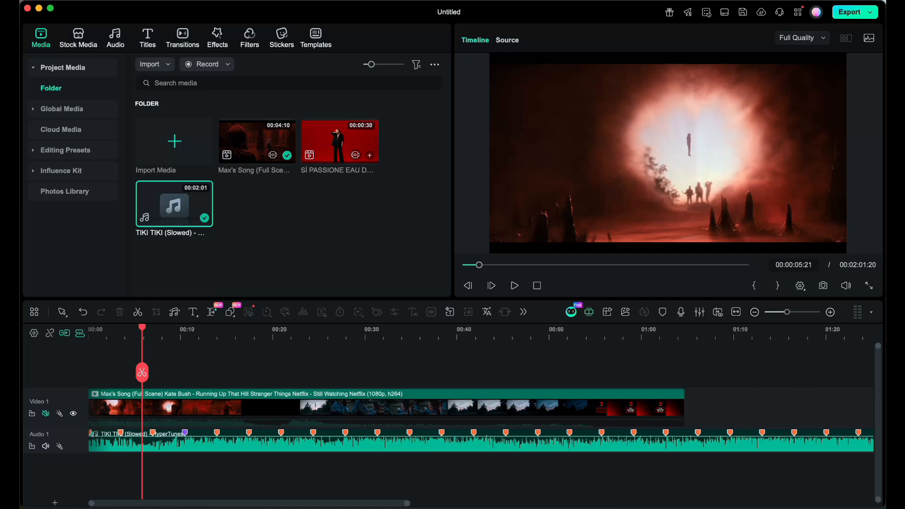
left_click_drag(90, 442, 110, 449)
left_click(89, 332)
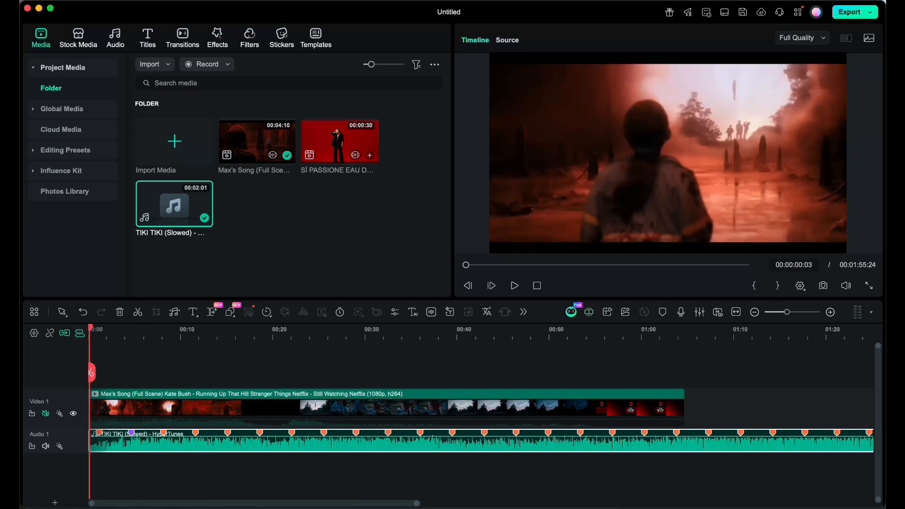
key("space")
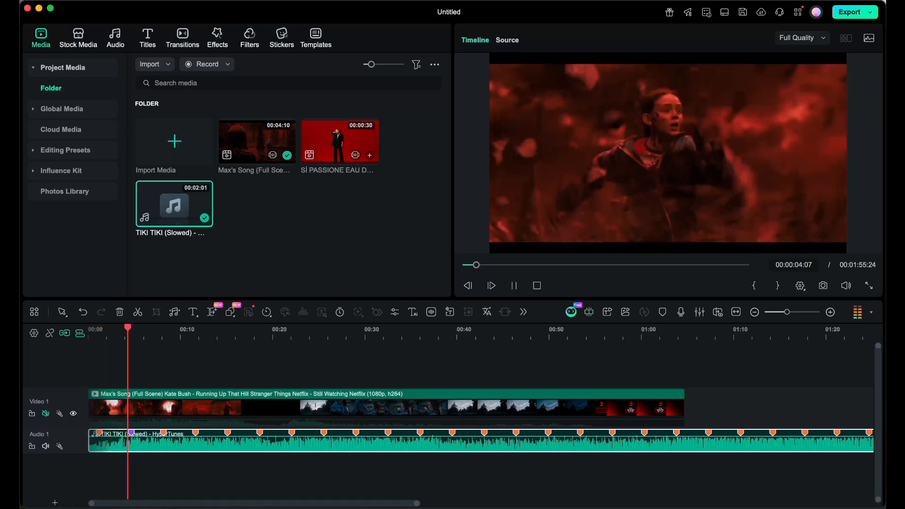
key("space")
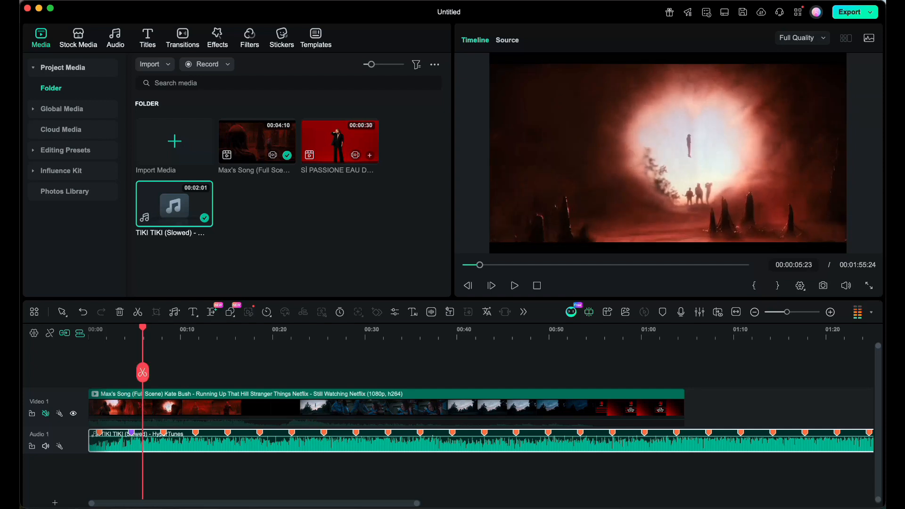
With the Audio 1 track locked, split the Max's Song clip at the purple beat marker at 00:00:04:16 and delete the remainder.
mouse_move(143, 373)
left_mouse_down()
mouse_move(116, 373)
mouse_move(131, 373)
left_mouse_up()
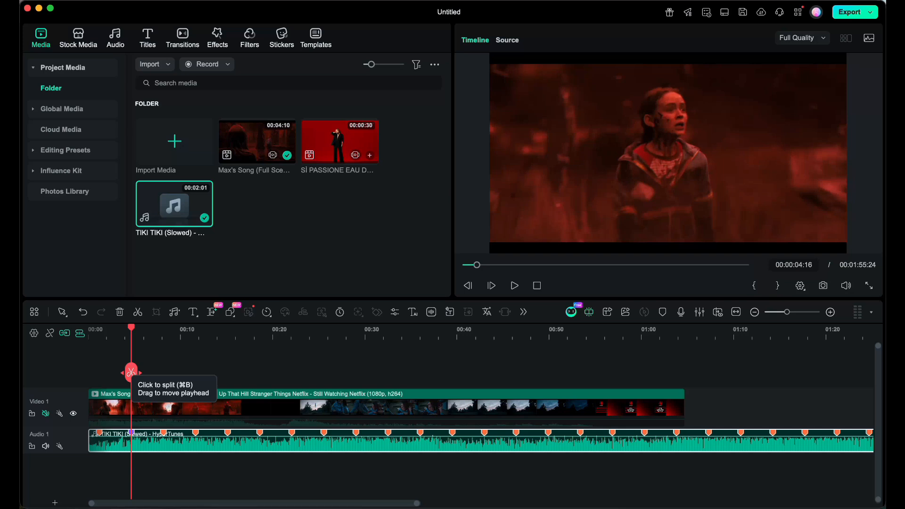
left_click(131, 373)
key("super+z")
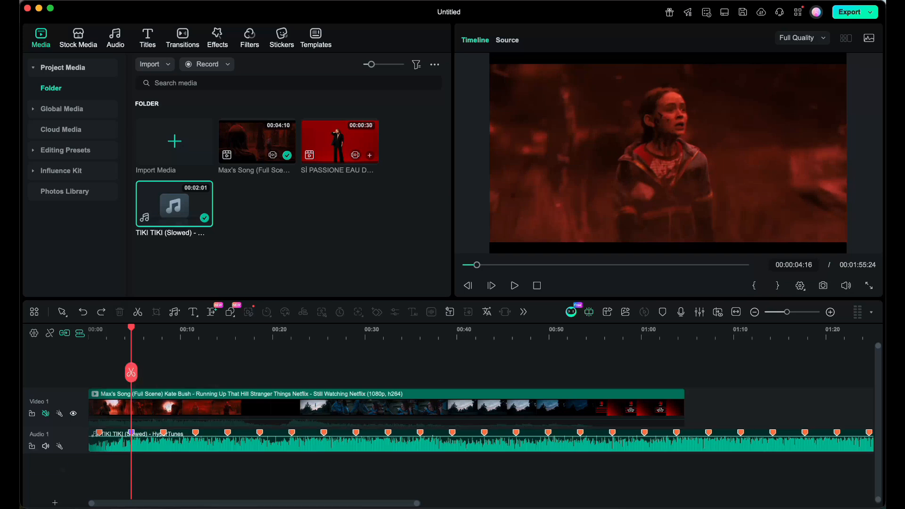
left_click(31, 446)
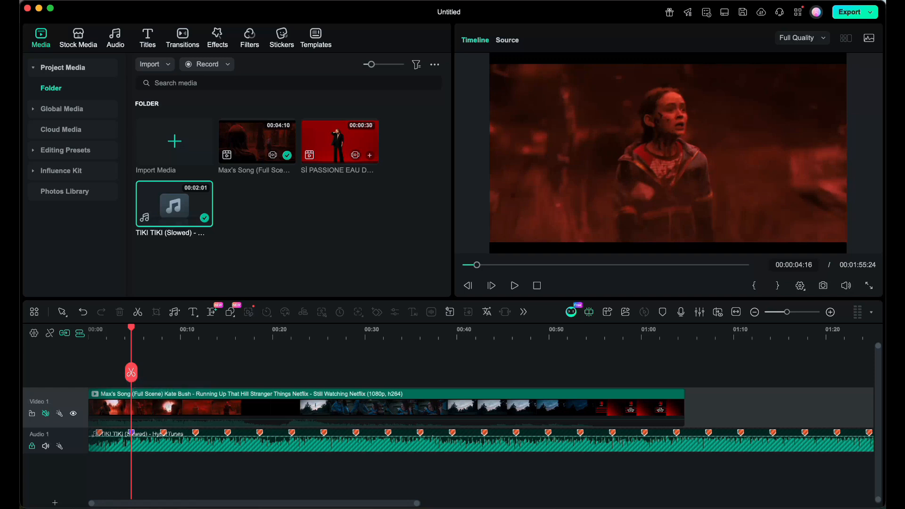
left_click(131, 373)
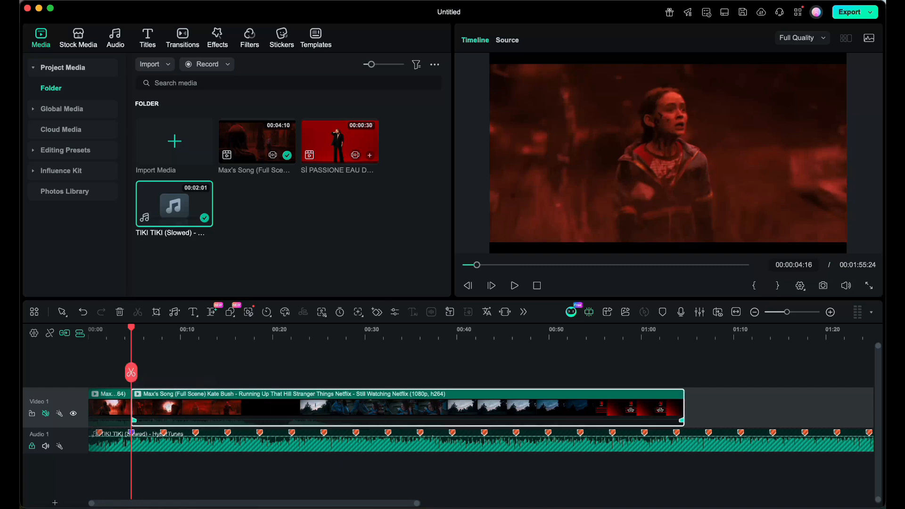
key("Delete")
Place the SÌ PASSIONE EAU DE PARFUM clip on the Video 1 track directly after the shortened Max's Song clip.
left_click(91, 334)
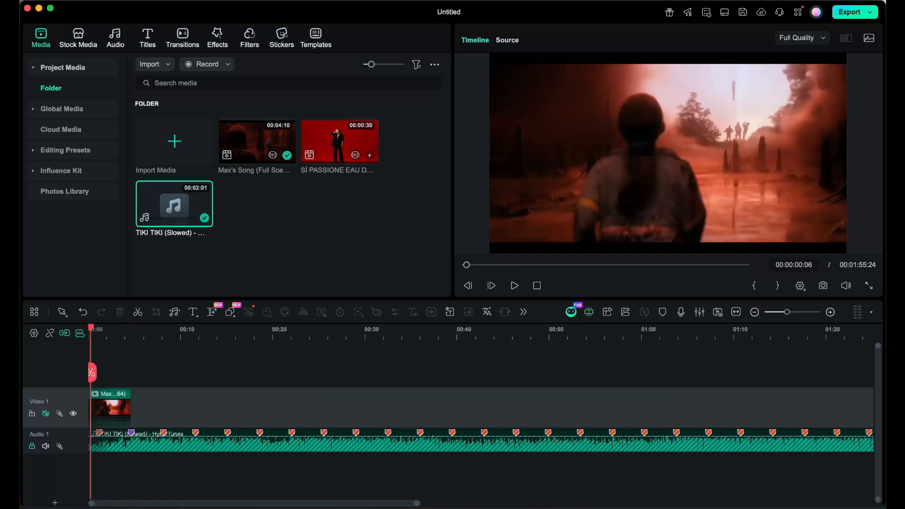
left_click_drag(90, 330, 131, 330)
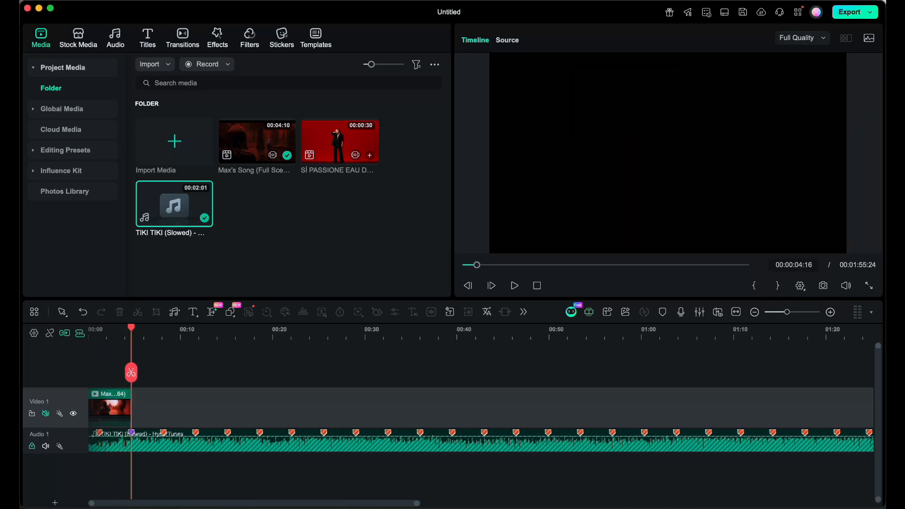
left_click_drag(131, 330, 140, 331)
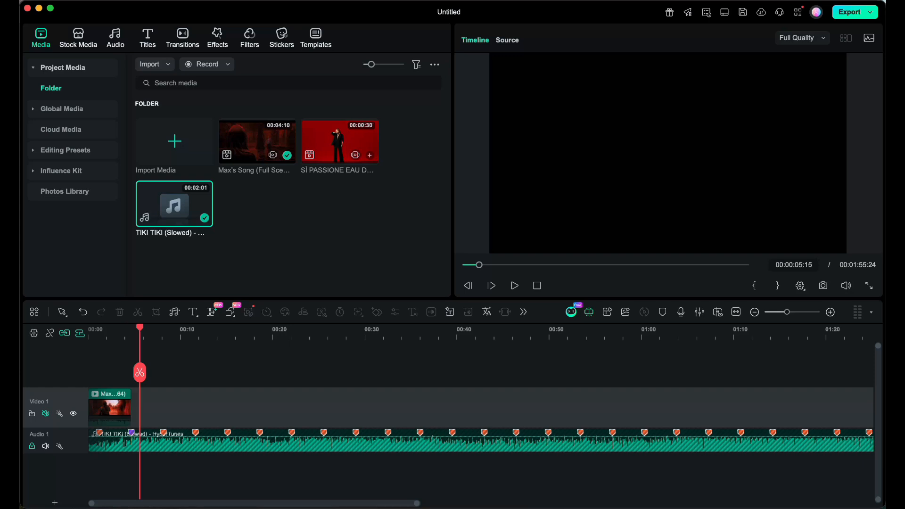
left_click_drag(340, 141, 259, 400)
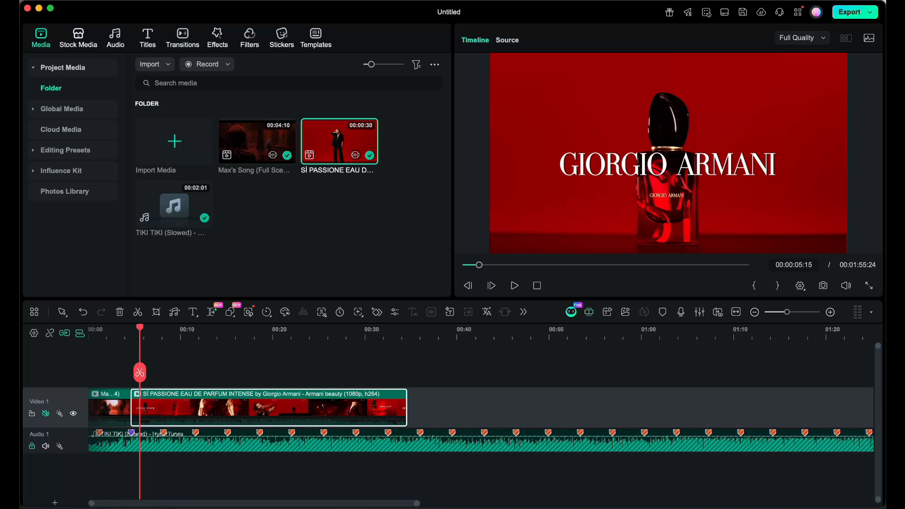
Insert the Black solid color clip between the Max's Song clip and the SÌ PASSIONE clip.
left_click(79, 35)
left_click(59, 212)
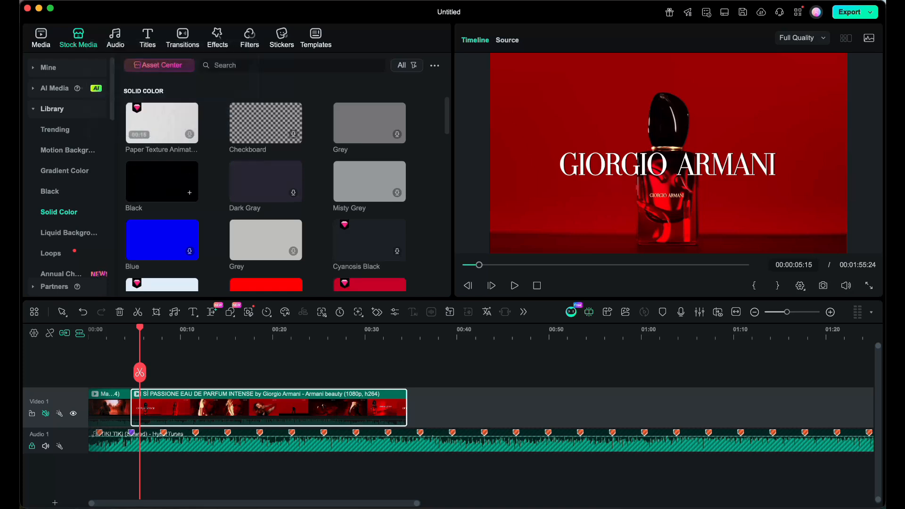
left_click_drag(162, 181, 149, 397)
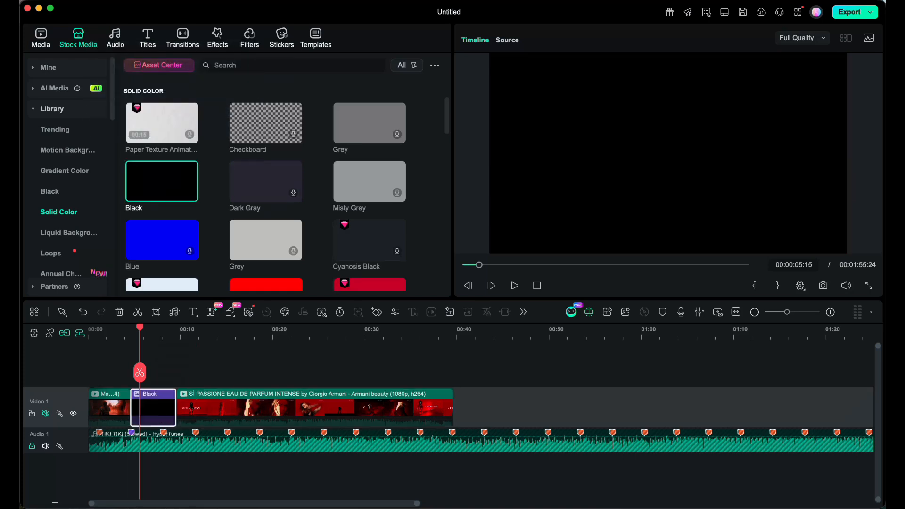
Play the opening from the start, and shorten the end of the Max's Song clip by about 0.8 seconds.
left_click(97, 334)
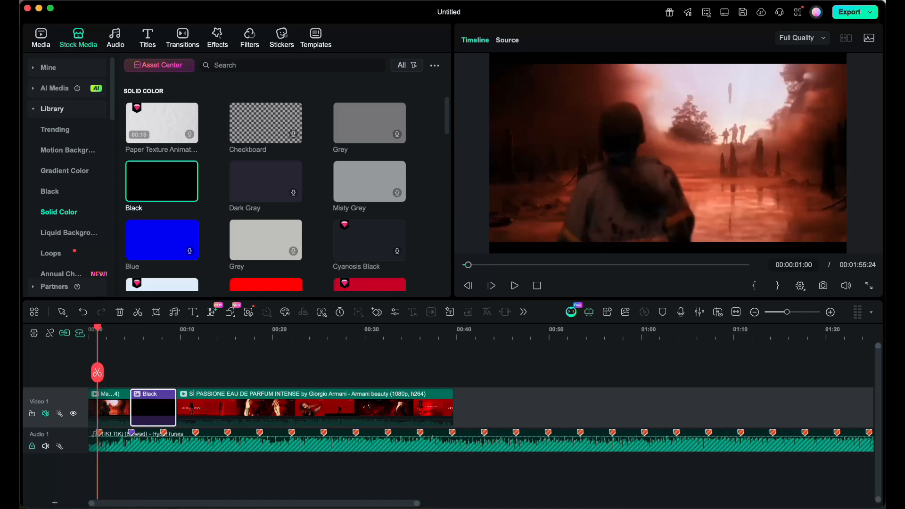
left_click(89, 334)
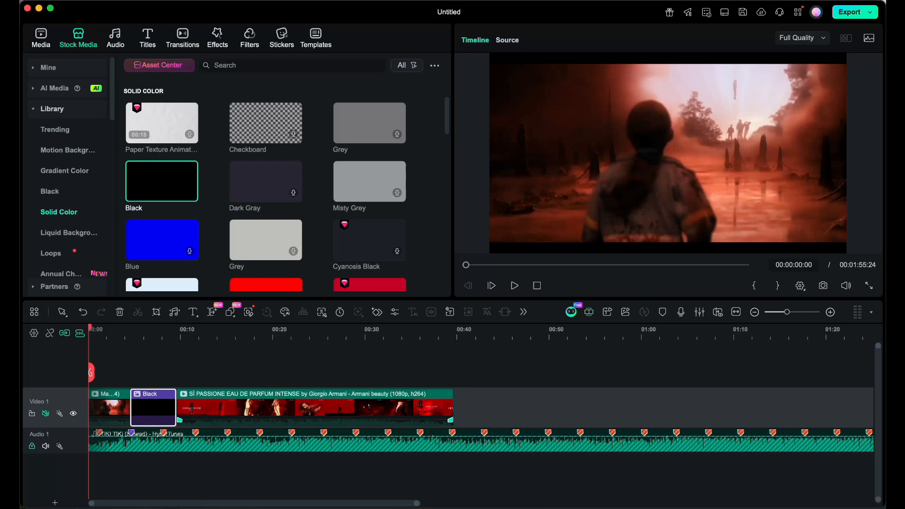
mouse_move(20, 278)
key("space")
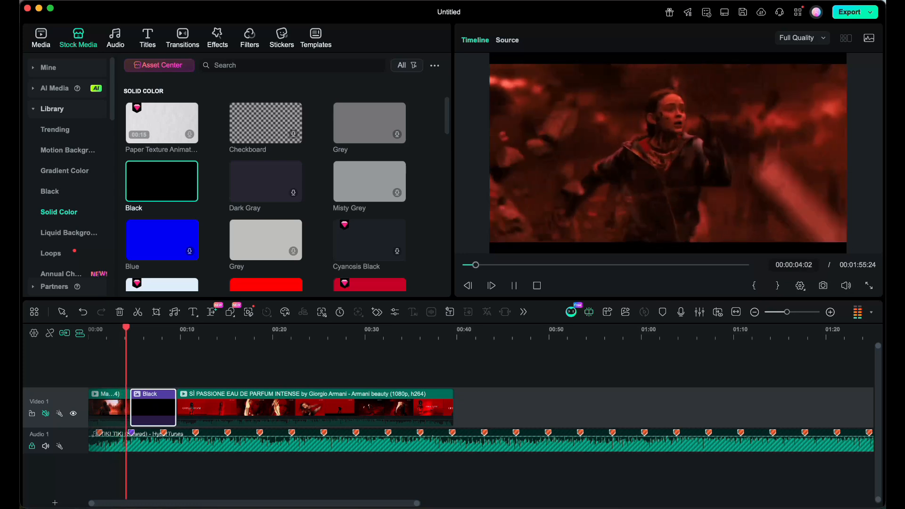
key("space")
left_click(109, 409)
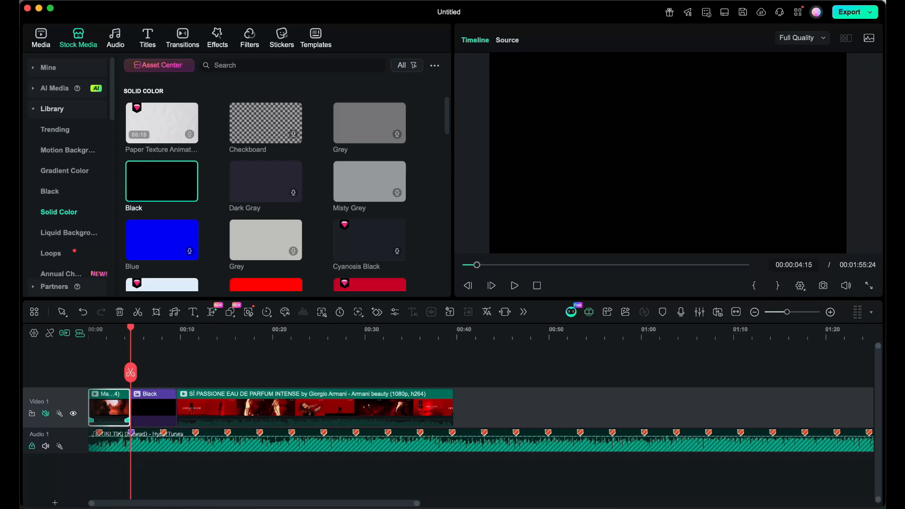
left_click_drag(129, 408, 122, 409)
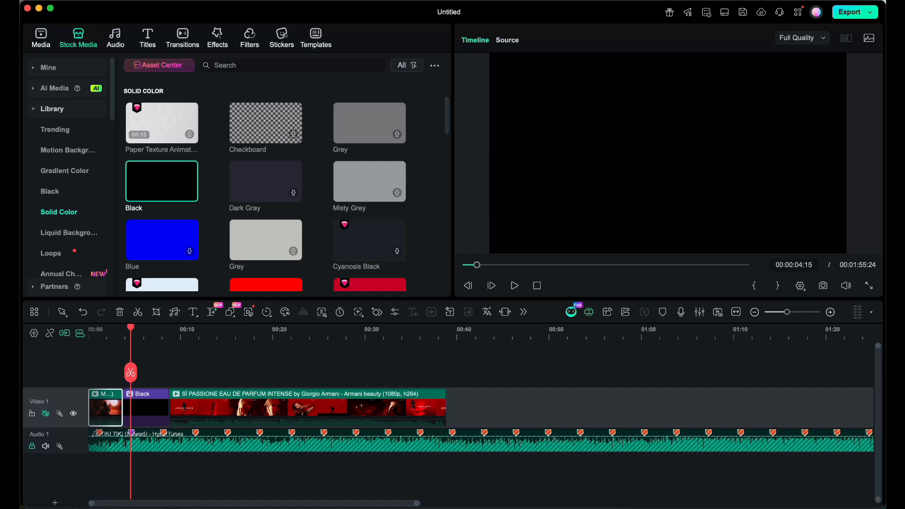
Play across the purple beat marker, and shorten the Black clip so it ends at about 5 seconds.
left_click(106, 333)
key("space")
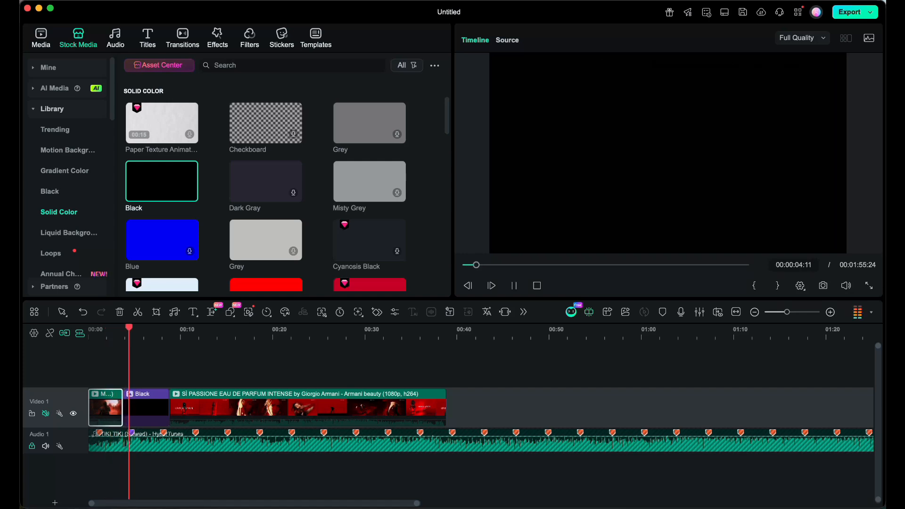
key("space")
left_click(150, 410)
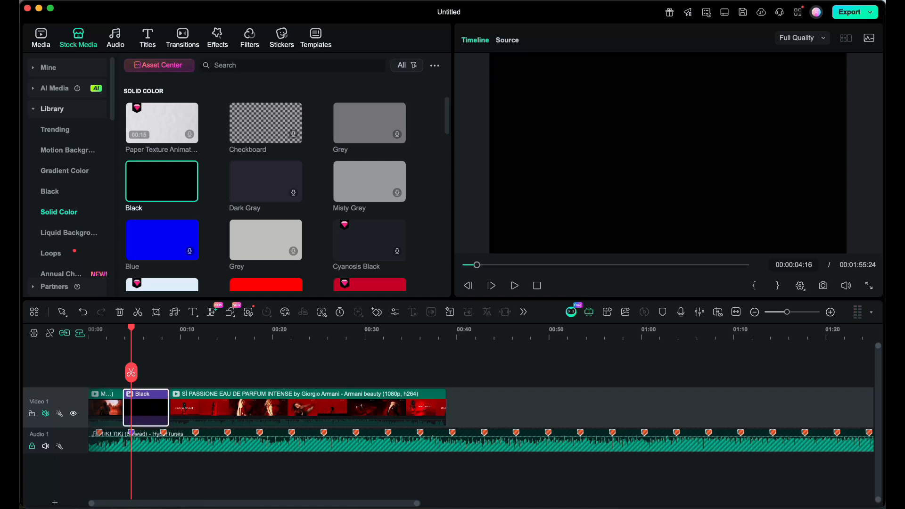
left_click_drag(168, 410, 135, 409)
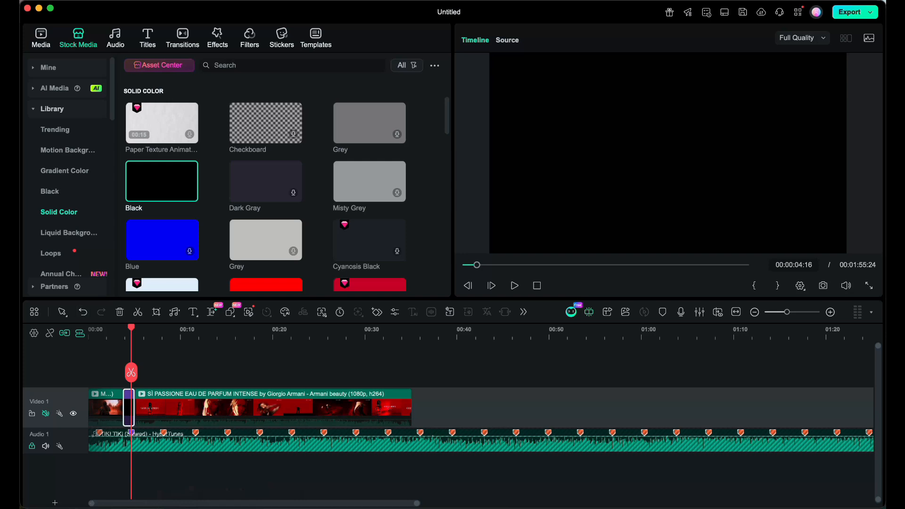
Create a 16:9, 1920x1080 compound clip named "Sadie Perfume add" from the SÌ PASSIONE clip, and open its timeline.
left_click(90, 331)
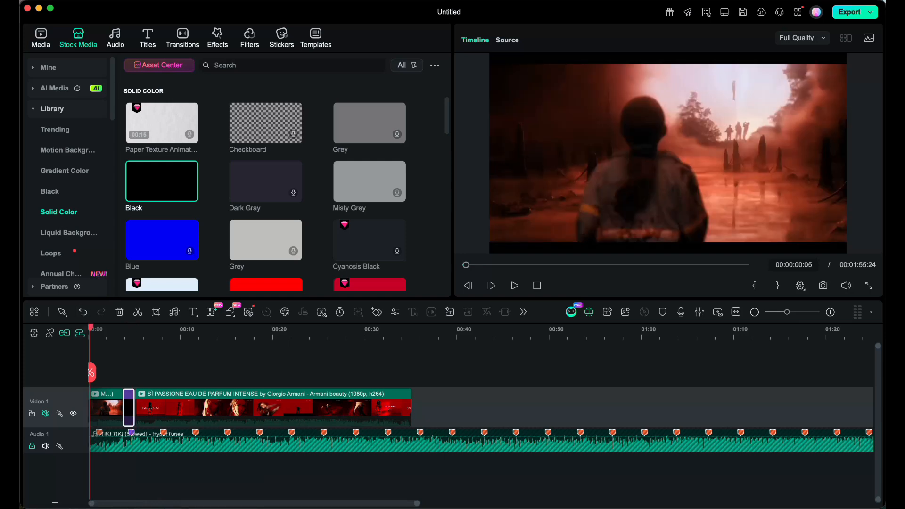
key("super+equal")
left_click(274, 407)
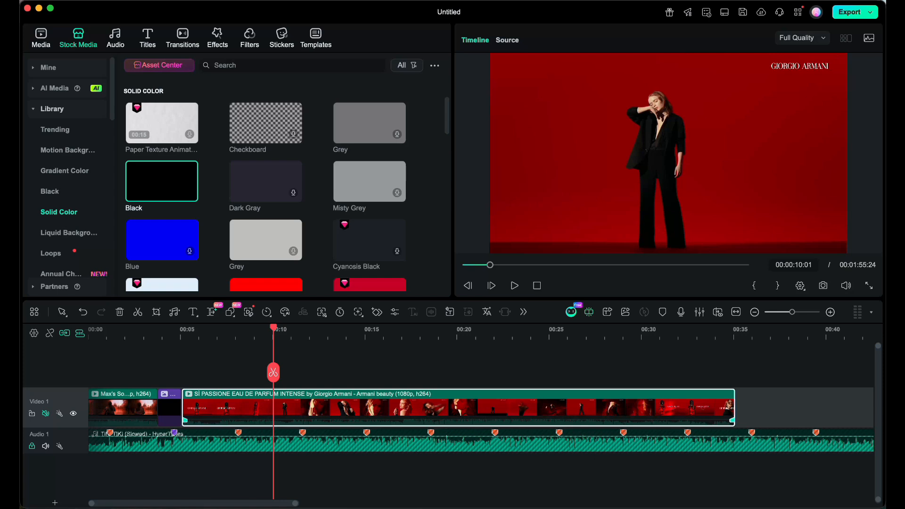
right_click(251, 408)
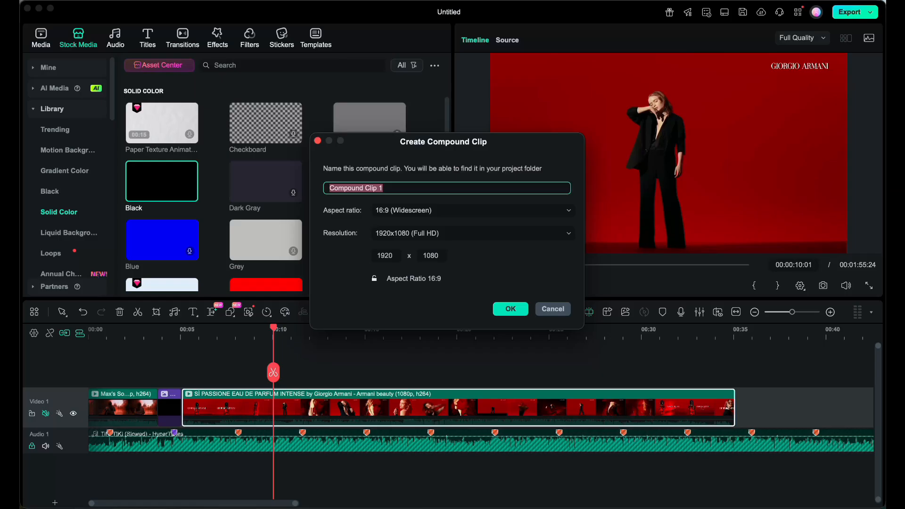
type("Sadie Perfume add")
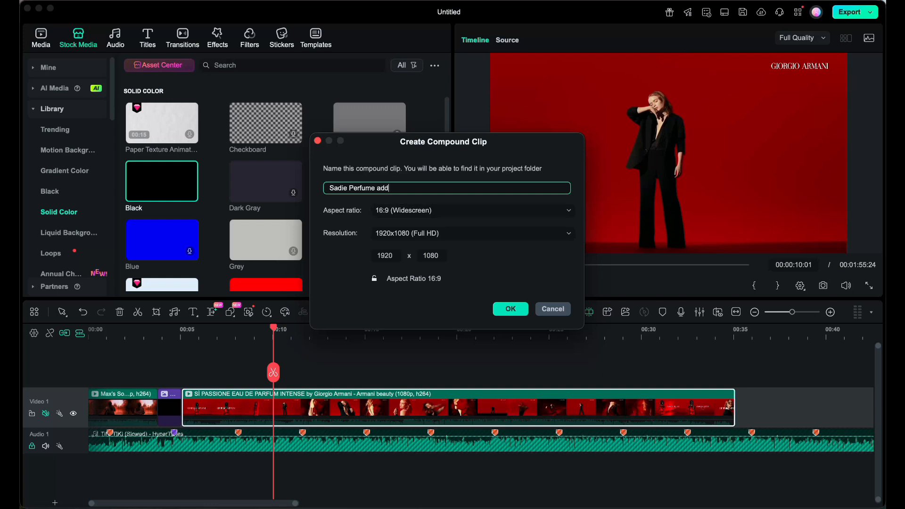
left_click(473, 211)
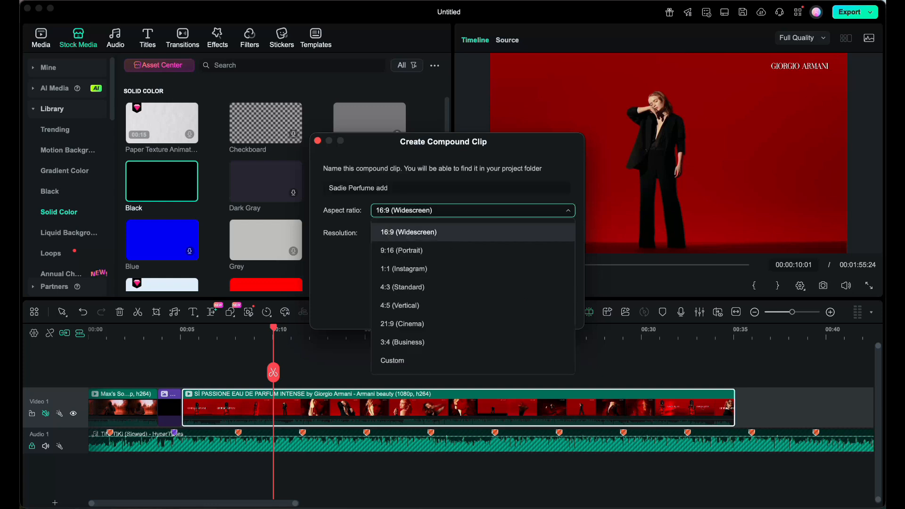
left_click(473, 210)
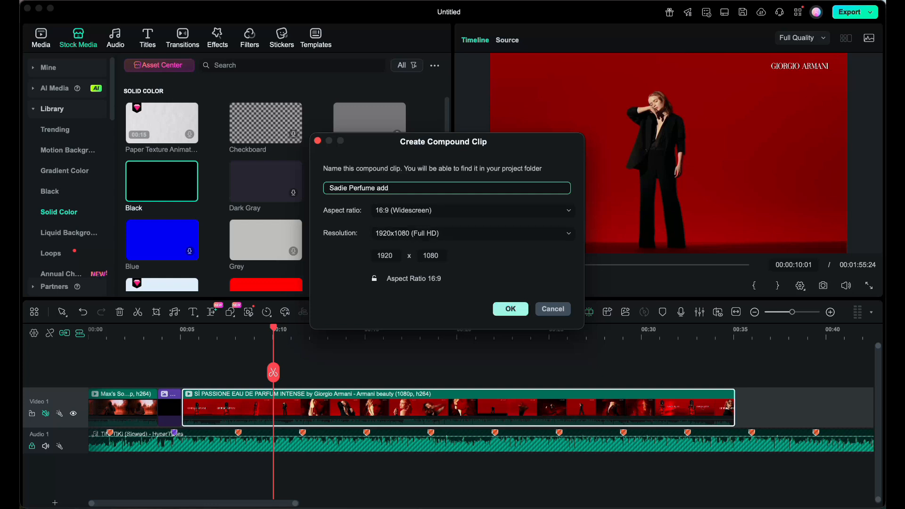
left_click(511, 309)
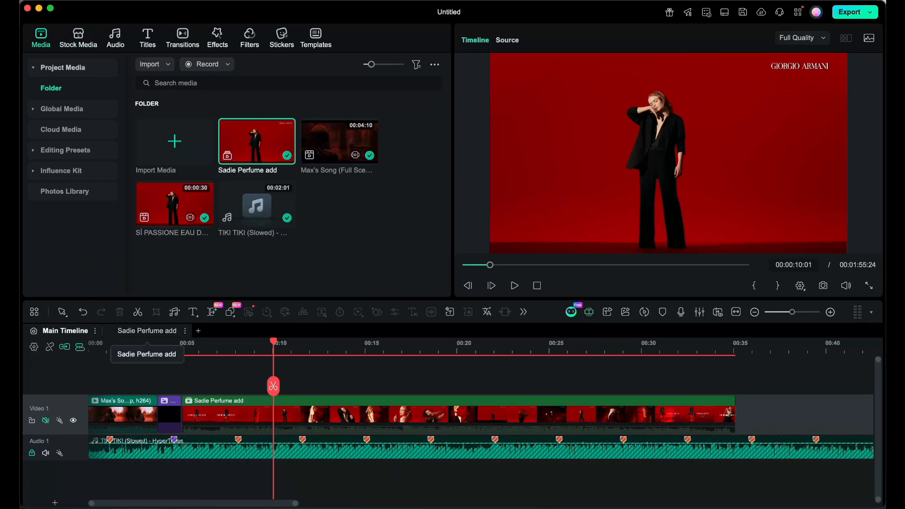
left_click(147, 330)
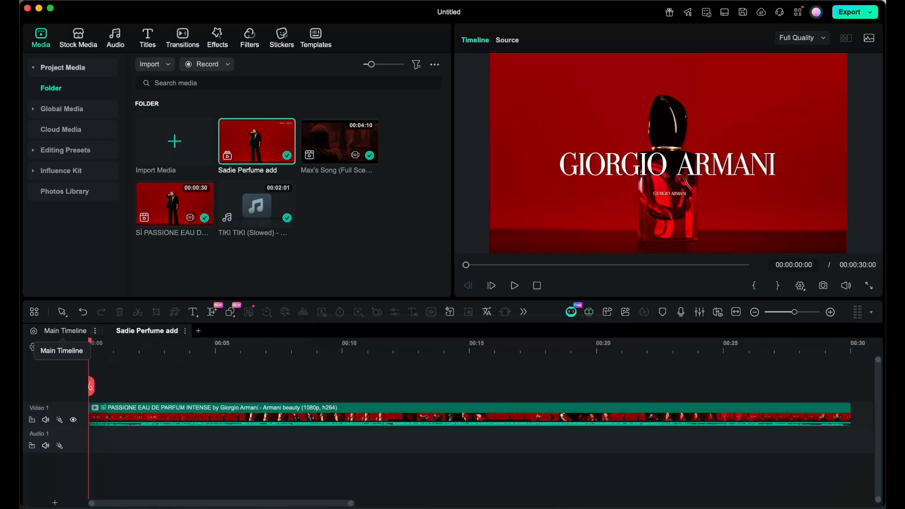
Split the SÌ PASSIONE clip into separate shots in the Sadie Perfume add timeline, and delete the closing bottle section.
left_click(66, 331)
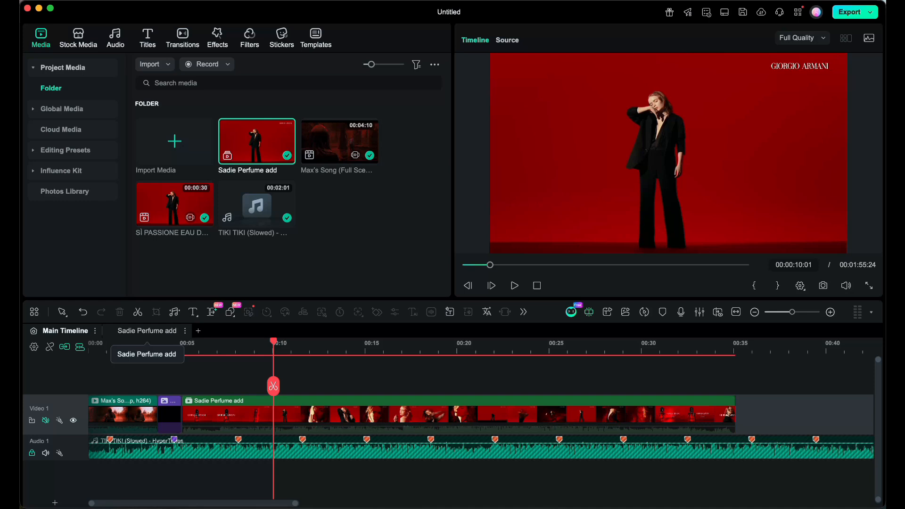
left_click(146, 331)
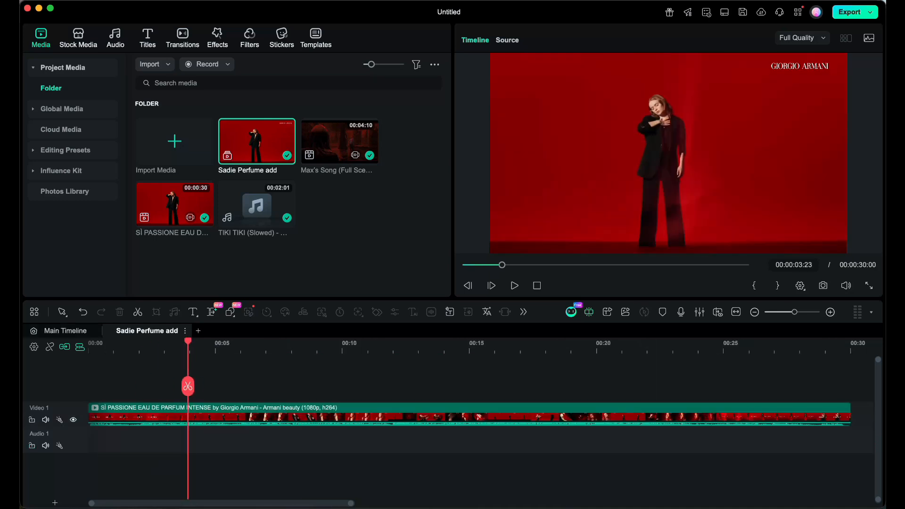
left_click_drag(117, 341, 128, 341)
key("super+b")
left_click_drag(128, 342, 666, 341)
key("super+b")
key("super+b")
key("super+b")
key("super+b")
key("super+b")
key("super+b")
key("super+b")
key("super+b")
key("super+b")
key("super+b")
key("super+b")
key("super+b")
key("super+b")
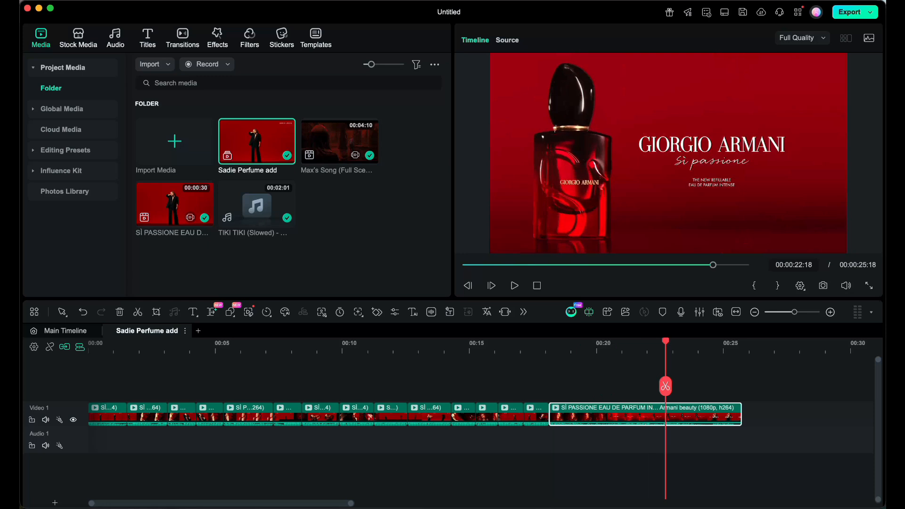
key("Delete")
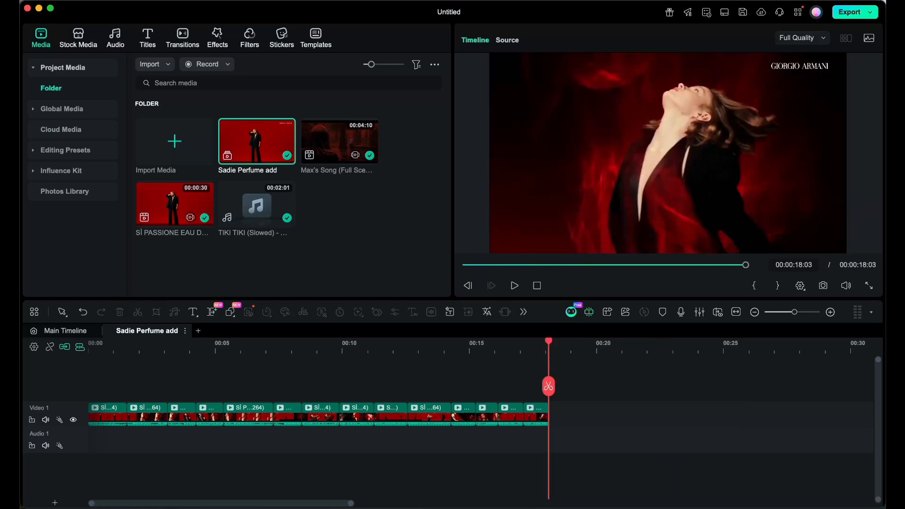
Reduce the Sadie Perfume add timeline to ten shots lasting about 12 seconds, undoing the last edit, and return near the start.
left_click(107, 348)
left_click_drag(794, 312, 799, 312)
left_click_drag(102, 342, 157, 342)
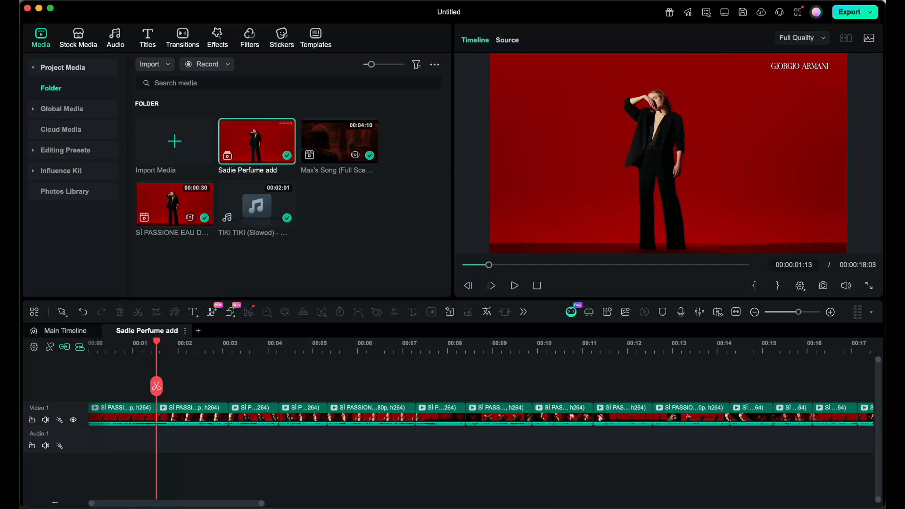
key("super+z")
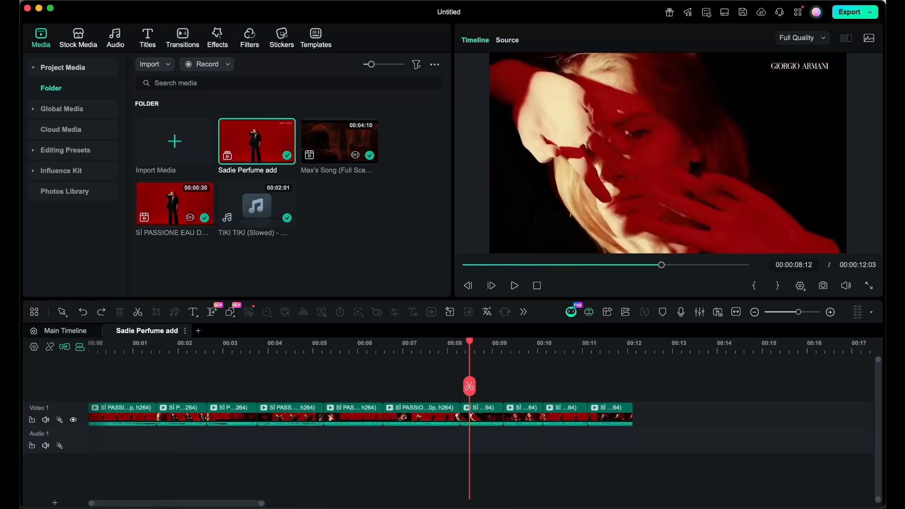
left_click(115, 350)
left_click_drag(115, 350, 97, 350)
Apply AI Portrait Cutout in Advanced Cutout Mode to the first clip, with no outline effect.
left_click(117, 416)
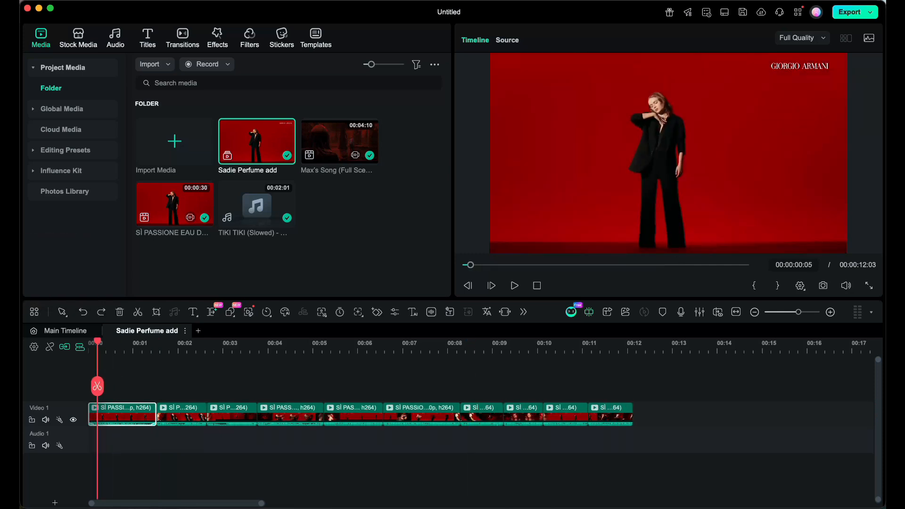
double_click(118, 416)
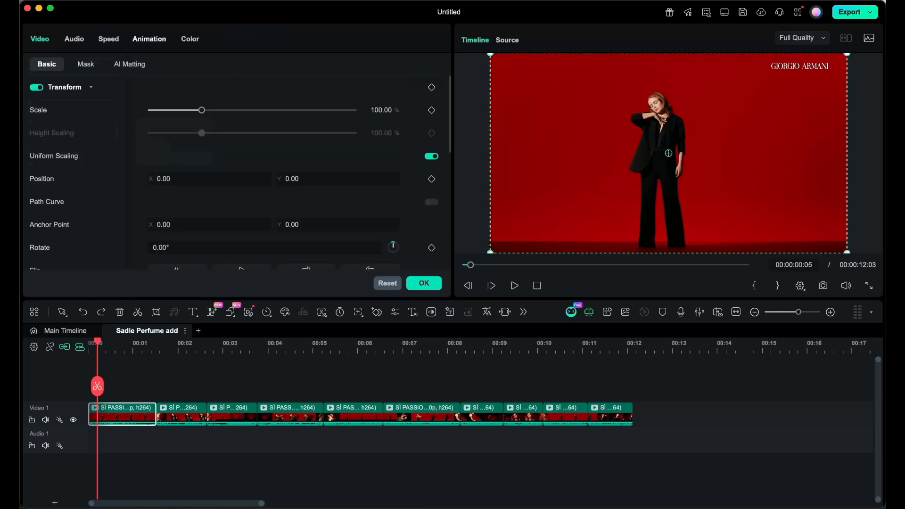
left_click(86, 64)
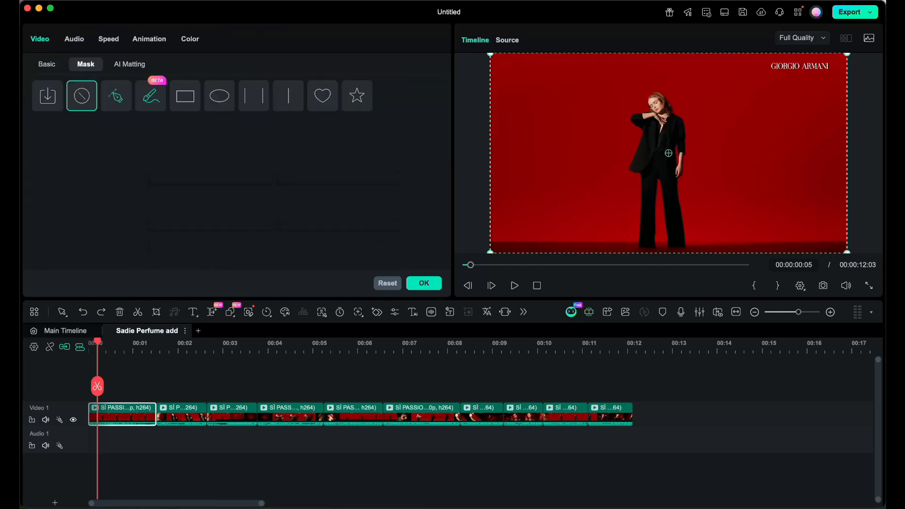
left_click(129, 65)
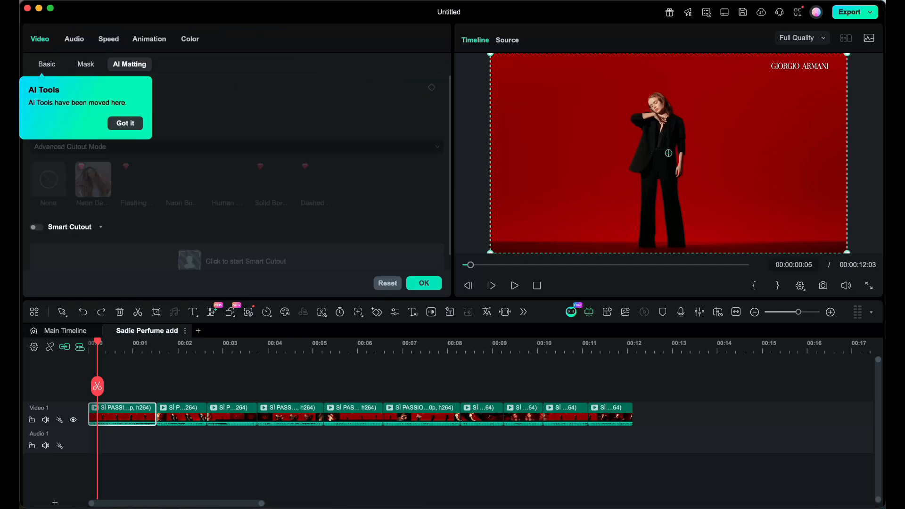
left_click(126, 123)
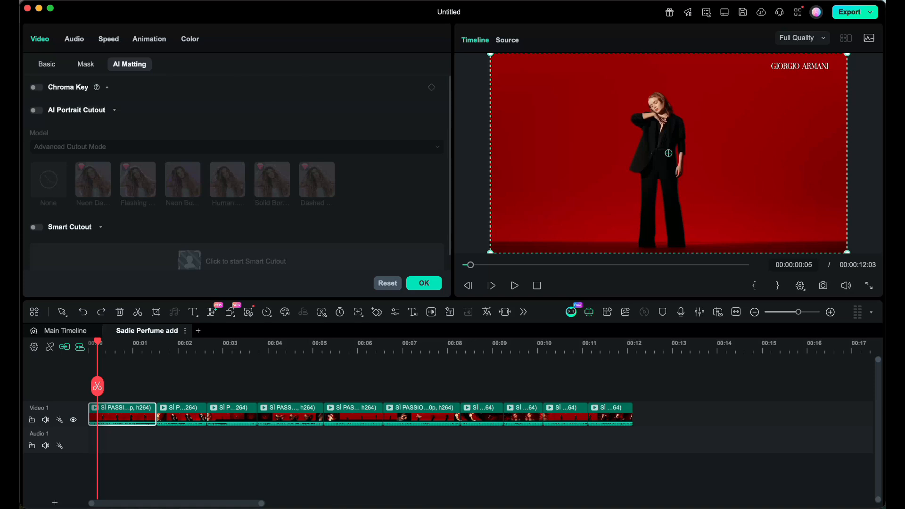
left_click(37, 110)
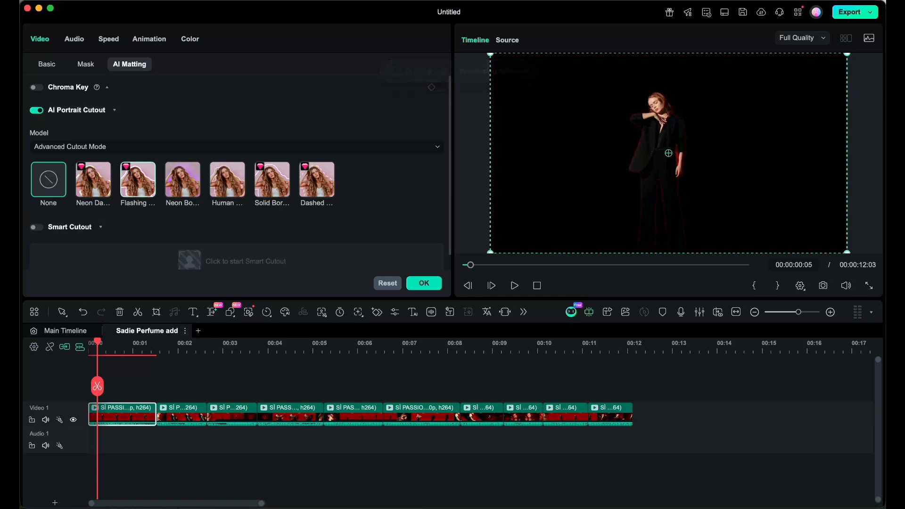
scroll(236, 175, "down", 1)
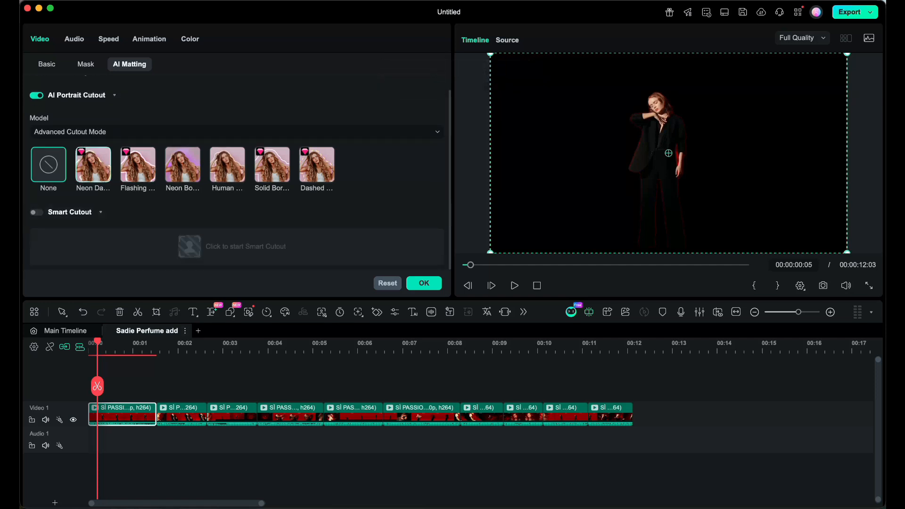
left_click(108, 132)
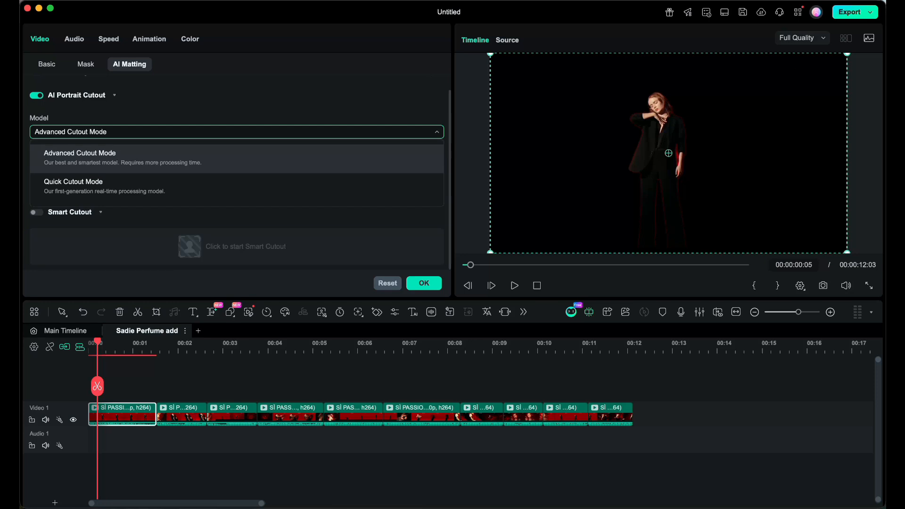
left_click(122, 158)
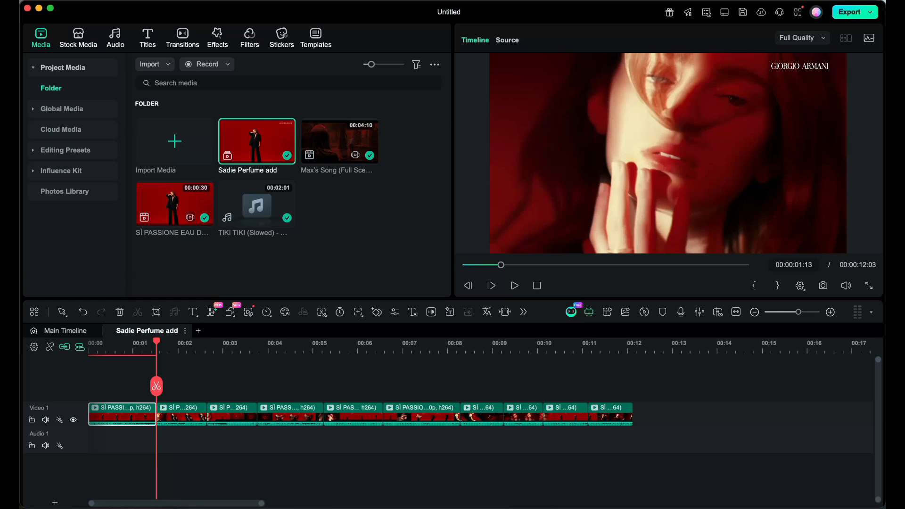
Paste a copy of the cutout clip directly after it, and turn off AI Portrait Cutout on the copy.
key("super+v")
left_click(177, 345)
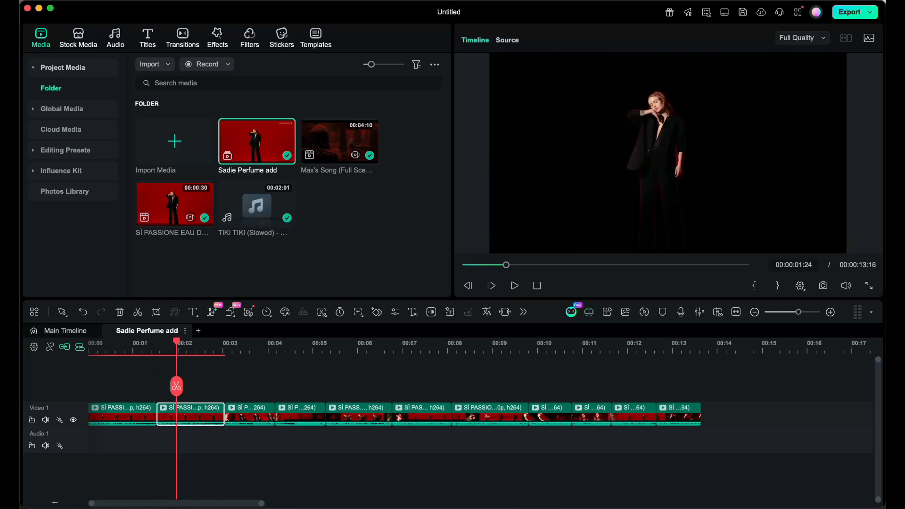
double_click(191, 415)
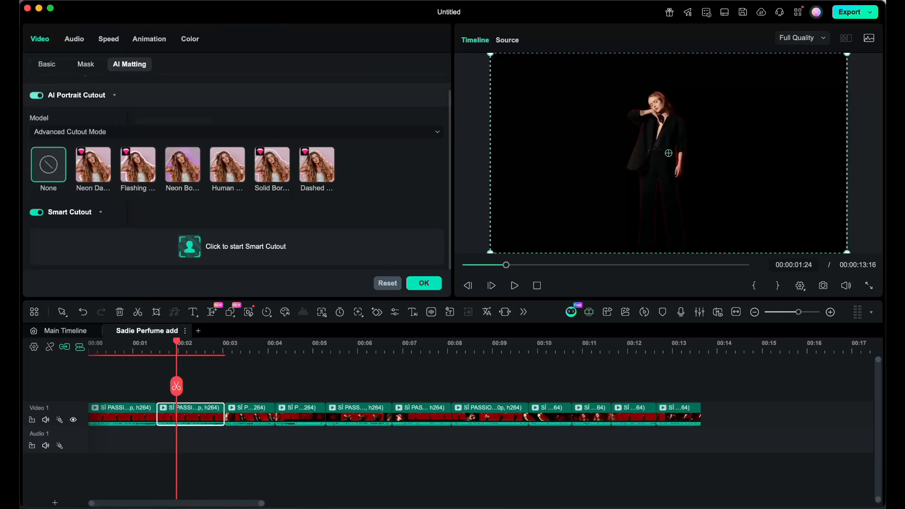
left_click(37, 95)
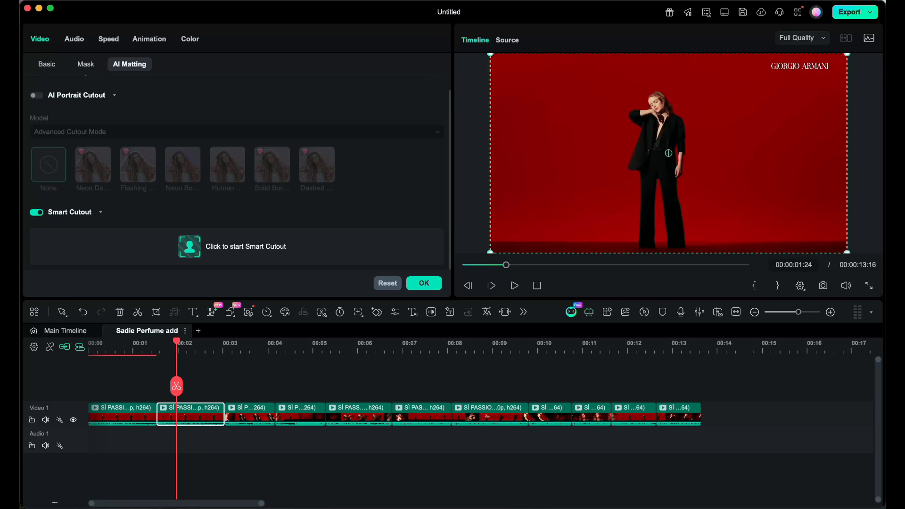
Move the cutout clip and its copy behind the last shot of the timeline.
left_click_drag(203, 449, 609, 414)
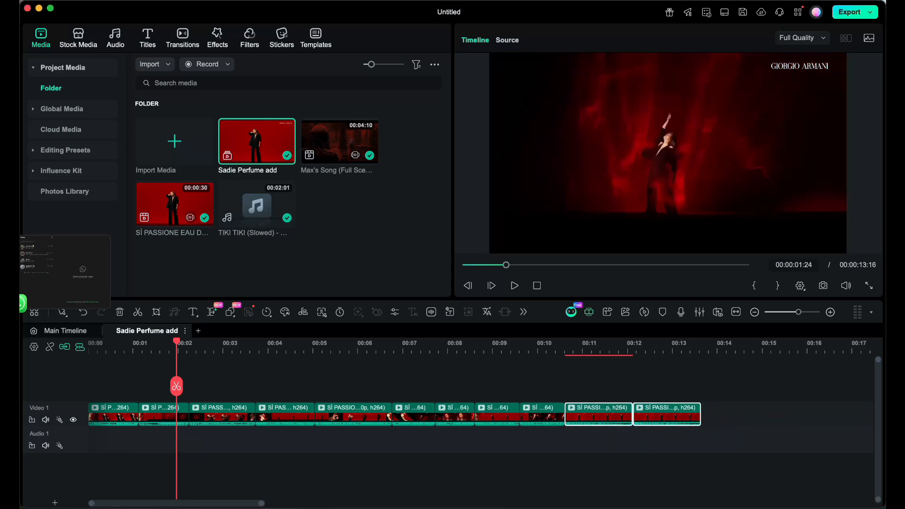
left_click(118, 348)
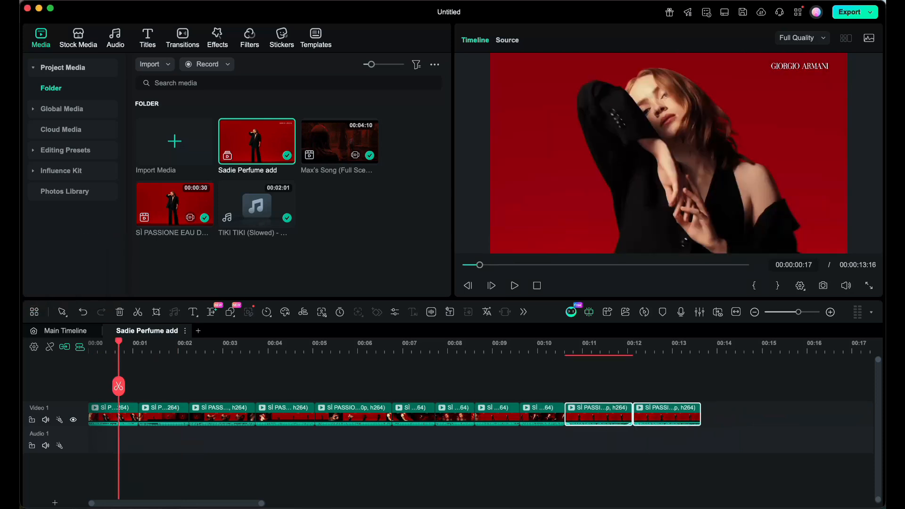
mouse_move(641, 415)
left_mouse_down()
mouse_move(389, 384)
mouse_move(166, 384)
mouse_move(642, 420)
left_mouse_up()
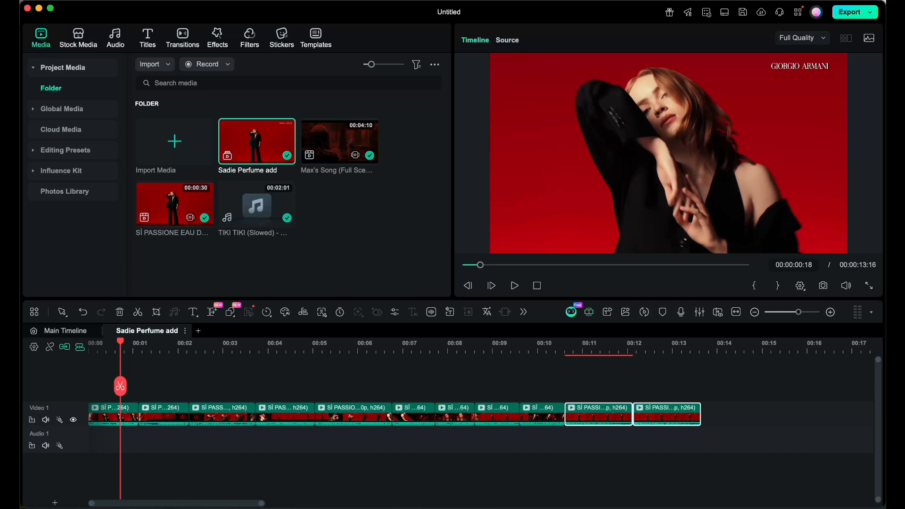
Duplicate the first close-up shot directly after itself on the video track.
left_click(113, 417)
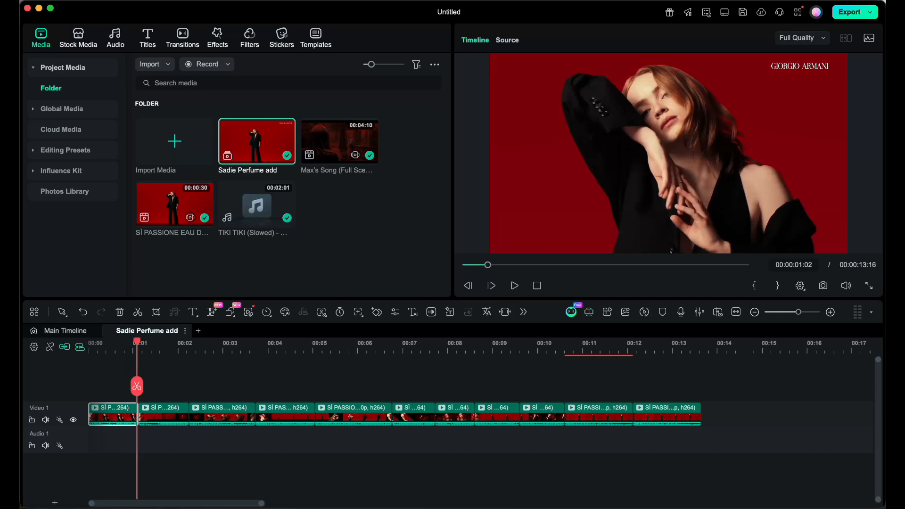
key("super+v")
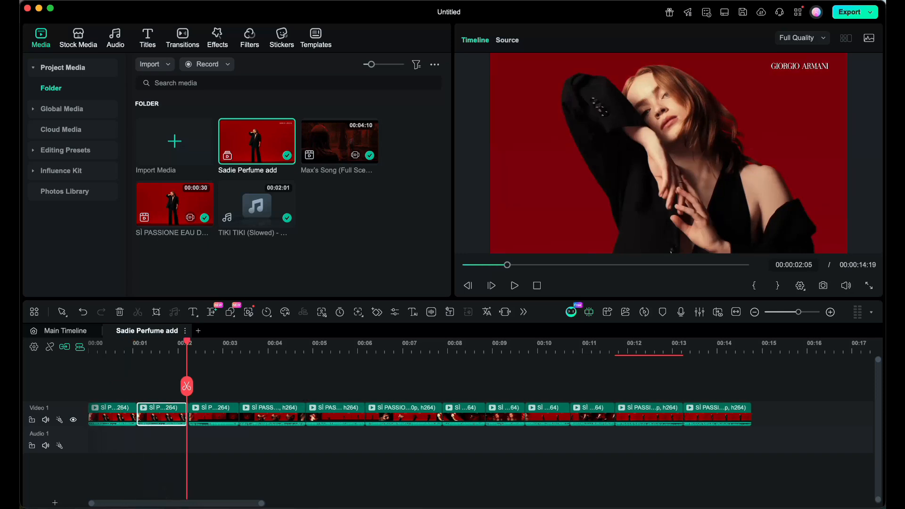
left_click(114, 416)
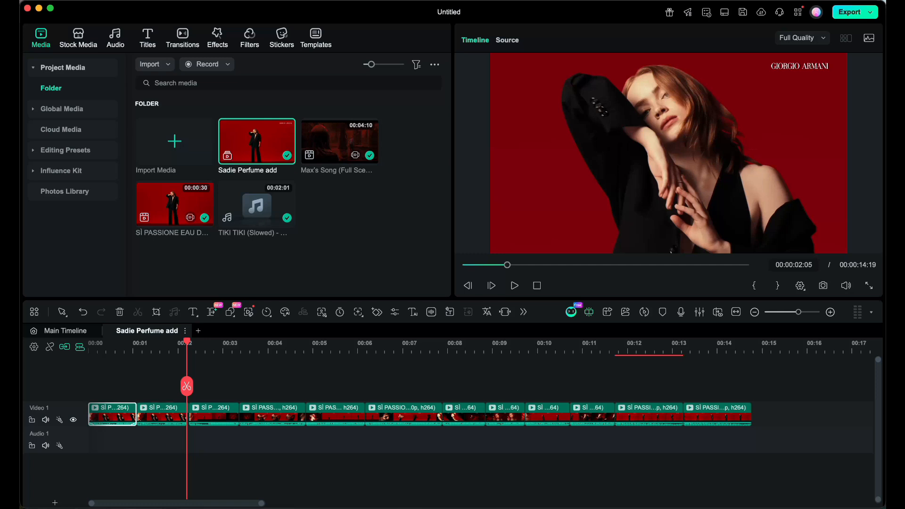
Reverse the duplicated close-up clip, and play the timeline from the start.
left_click(162, 416)
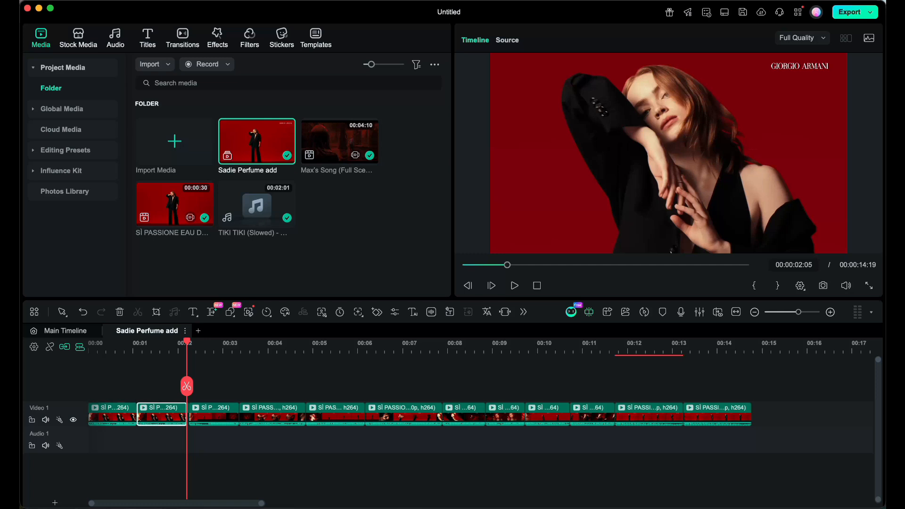
left_click(267, 312)
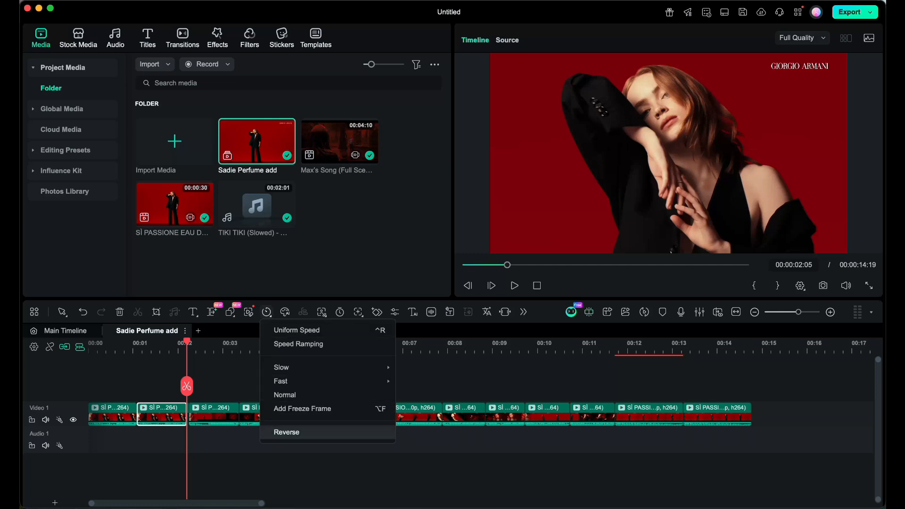
left_click(287, 432)
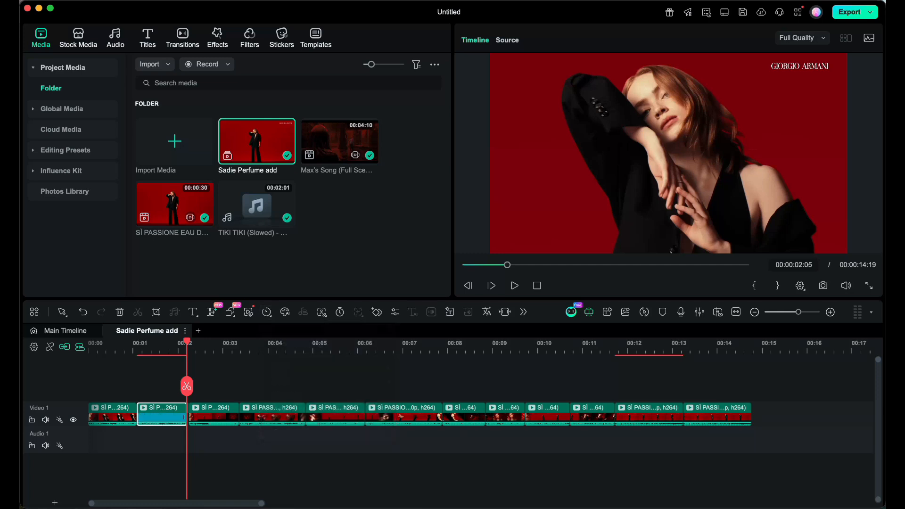
key("Home")
key("space")
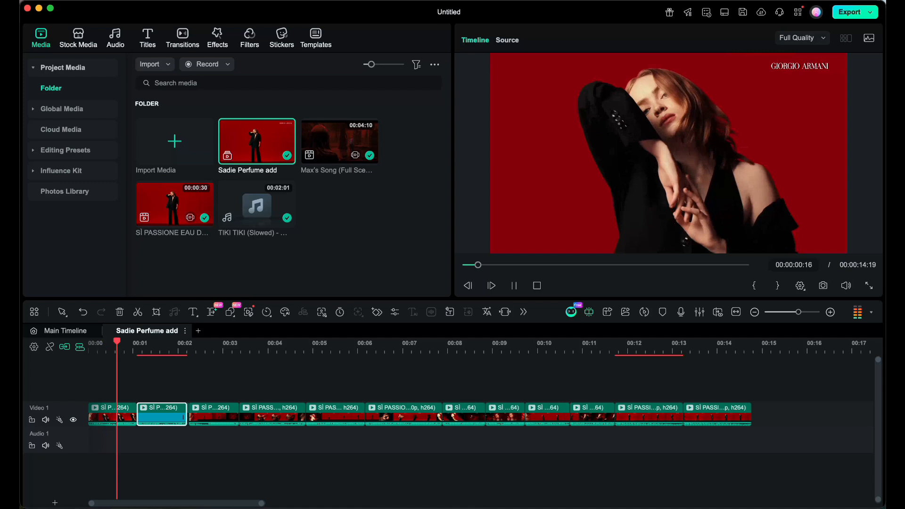